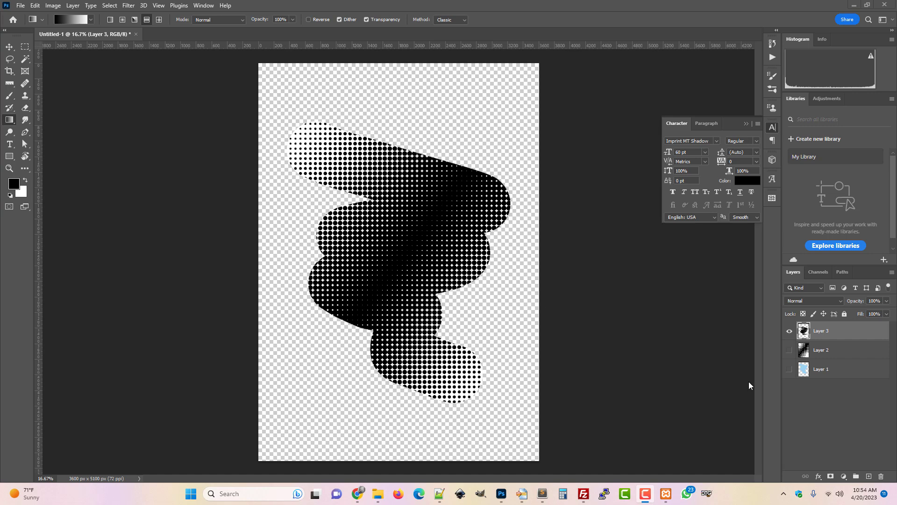
# Create a new document 3600 px wide and 5100 px high.
pyautogui.click(19, 5)
pyautogui.click(25, 17)
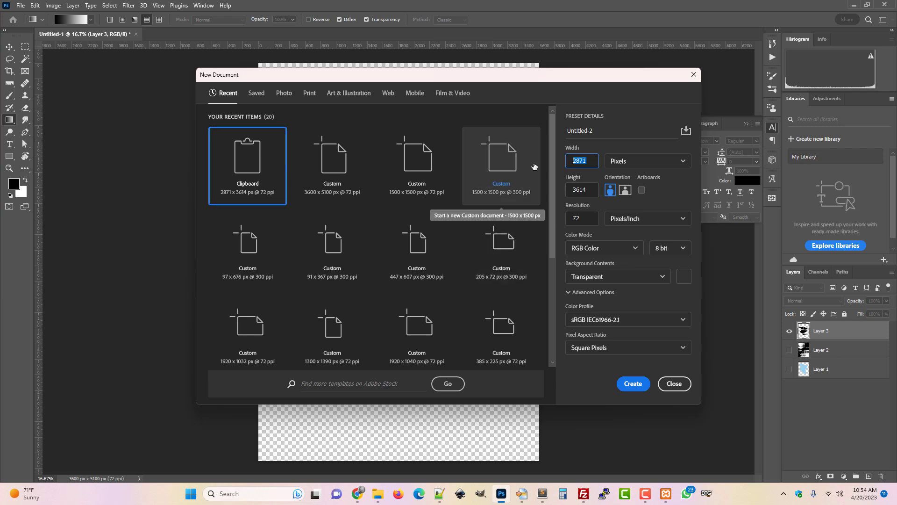
pyautogui.write('3600')
pyautogui.press('Tab')
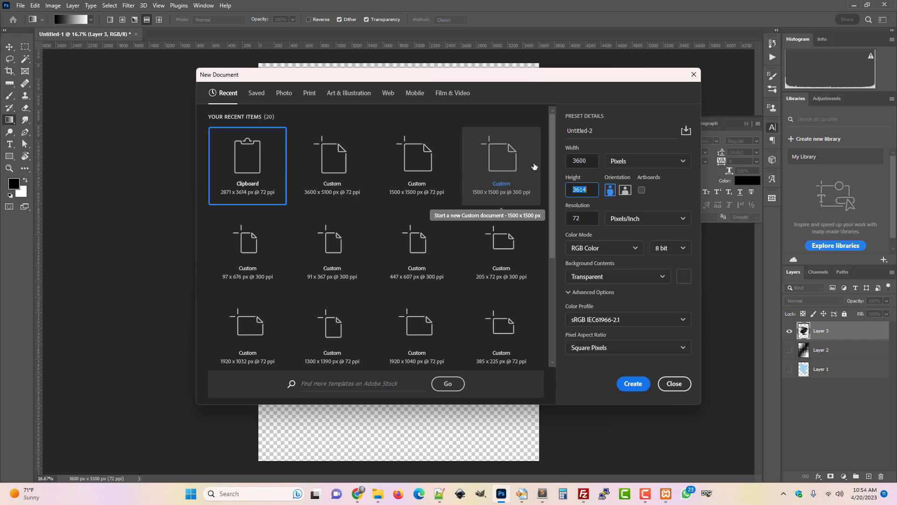
pyautogui.write('5100')
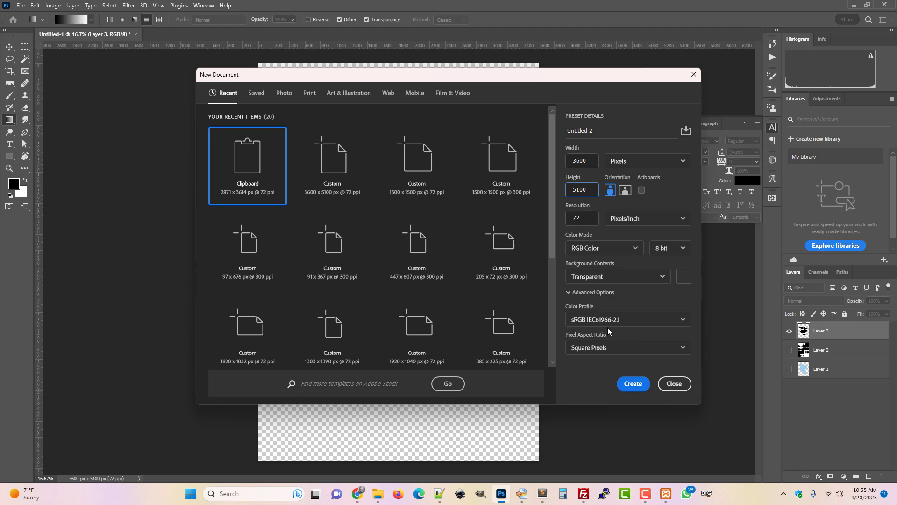
pyautogui.click(633, 384)
# Select the Brush tool at 750 px and set the foreground color to gray #8a8a8a.
pyautogui.click(9, 96)
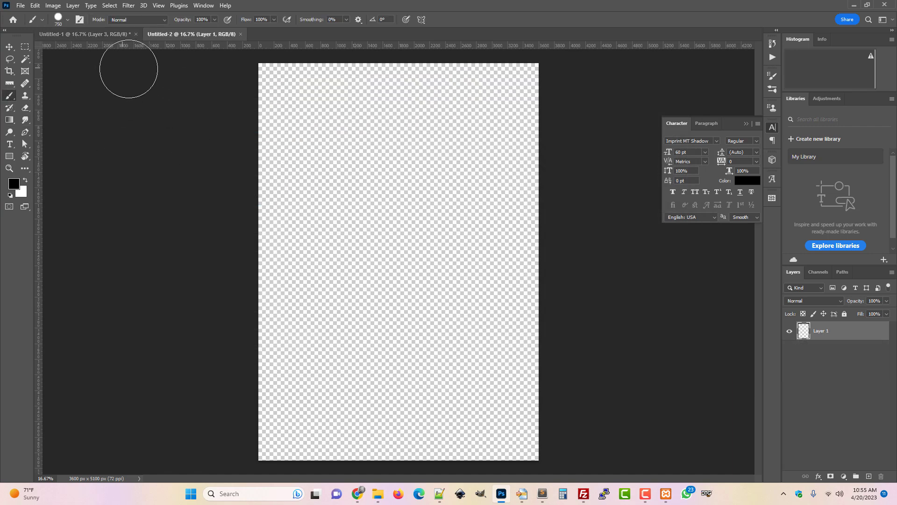
pyautogui.click(68, 20)
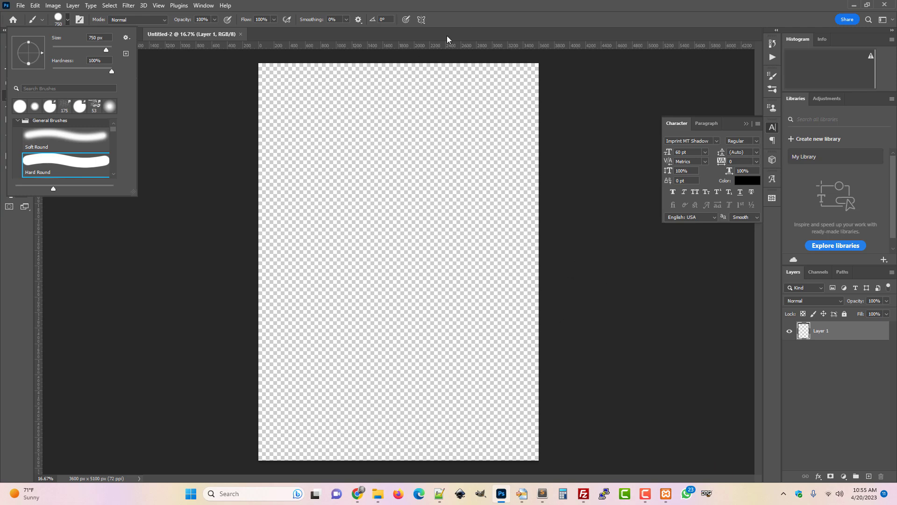
pyautogui.click(482, 6)
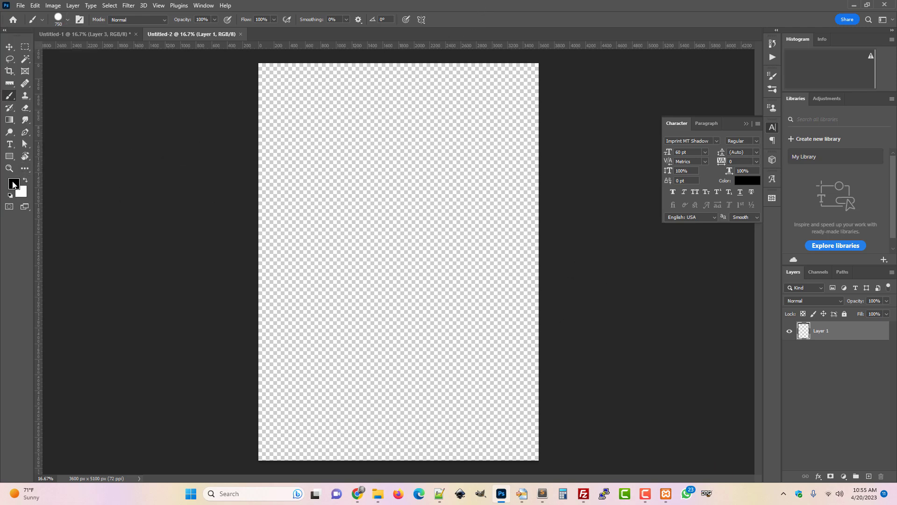
pyautogui.click(14, 184)
pyautogui.moveTo(667, 379); pyautogui.dragTo(616, 352)
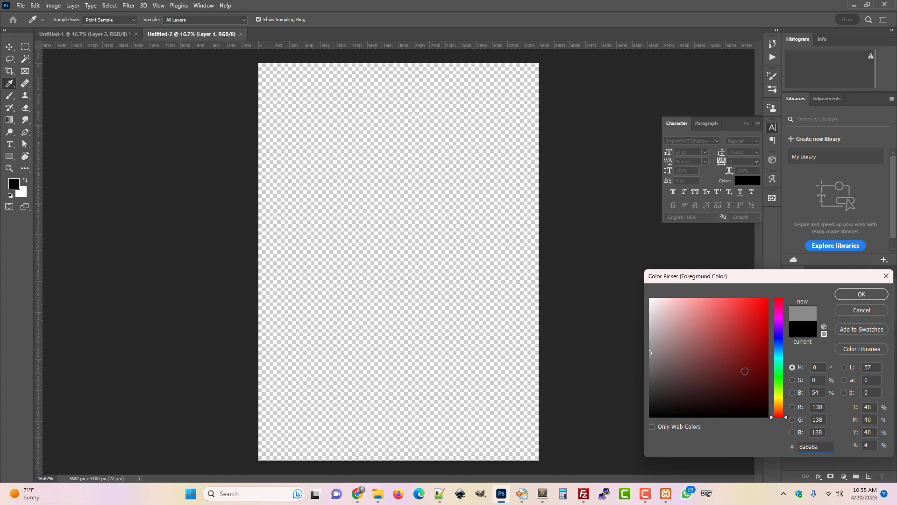
pyautogui.click(861, 294)
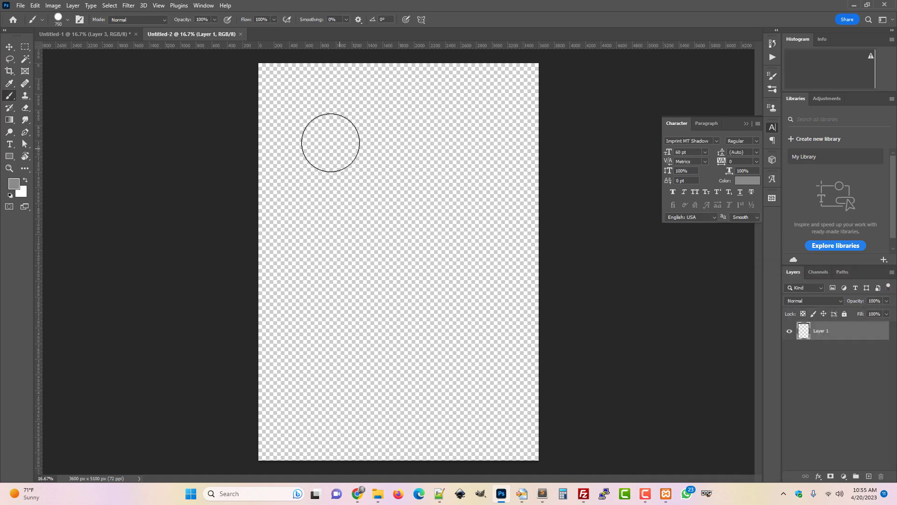
# Paint a thick zigzag stroke diagonally from the canvas's top left to its bottom right, redoing it until satisfied.
pyautogui.moveTo(309, 146)
pyautogui.mouseDown()
pyautogui.moveTo(447, 192)
pyautogui.moveTo(327, 223)
pyautogui.moveTo(348, 241)
pyautogui.moveTo(464, 253)
pyautogui.moveTo(408, 298)
pyautogui.moveTo(366, 363)
pyautogui.moveTo(427, 388)
pyautogui.mouseUp()
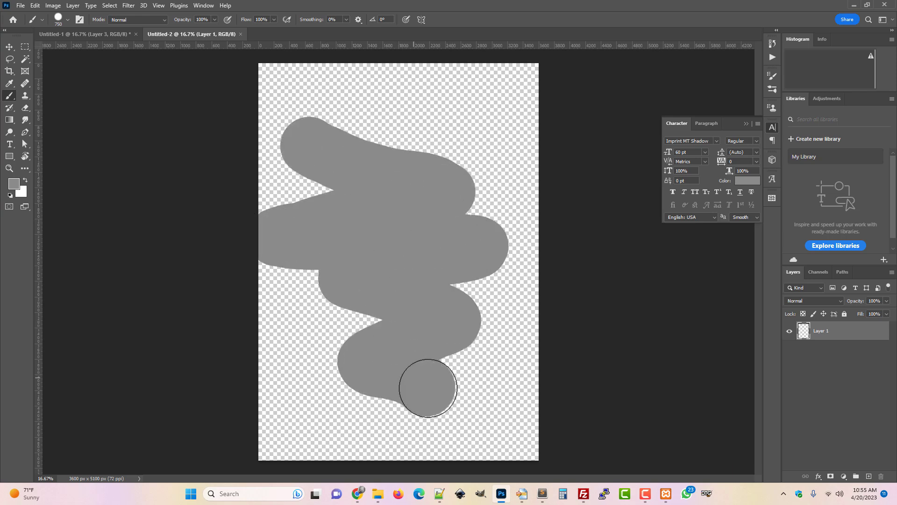
pyautogui.hotkey('ctrl', 'z')
pyautogui.moveTo(328, 128)
pyautogui.mouseDown()
pyautogui.moveTo(448, 169)
pyautogui.moveTo(317, 214)
pyautogui.moveTo(415, 251)
pyautogui.moveTo(435, 367)
pyautogui.moveTo(458, 376)
pyautogui.mouseUp()
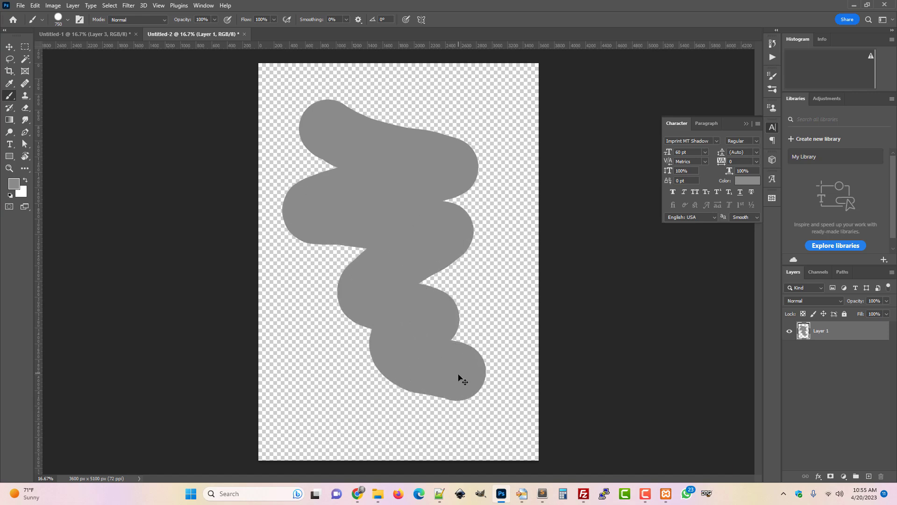
pyautogui.hotkey('ctrl', 'z')
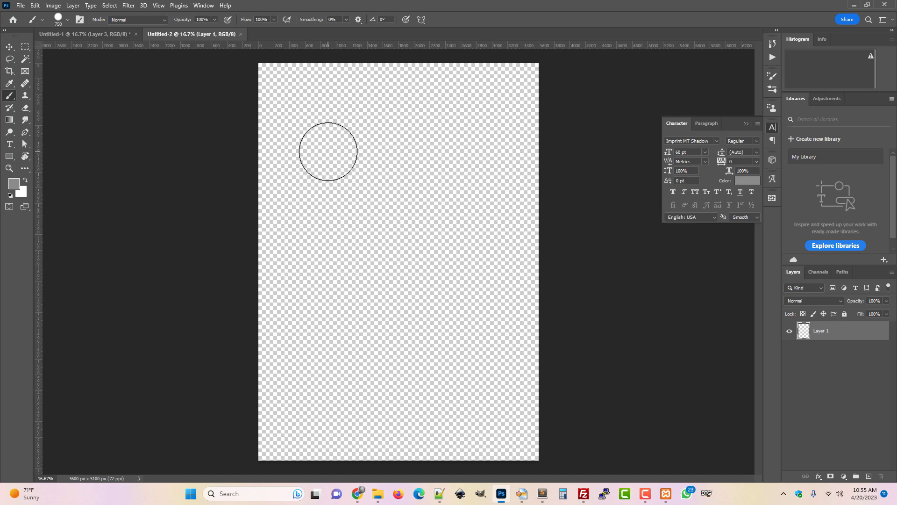
pyautogui.moveTo(324, 136)
pyautogui.mouseDown()
pyautogui.moveTo(460, 203)
pyautogui.moveTo(379, 220)
pyautogui.moveTo(465, 241)
pyautogui.moveTo(451, 308)
pyautogui.moveTo(385, 366)
pyautogui.moveTo(491, 410)
pyautogui.mouseUp()
pyautogui.hotkey('ctrl', 'z')
pyautogui.moveTo(310, 127)
pyautogui.mouseDown()
pyautogui.moveTo(462, 189)
pyautogui.moveTo(485, 223)
pyautogui.moveTo(414, 239)
pyautogui.mouseUp()
pyautogui.hotkey('ctrl', 'z')
pyautogui.moveTo(310, 123); pyautogui.dragTo(375, 145)
pyautogui.moveTo(509, 178)
pyautogui.mouseDown()
pyautogui.moveTo(436, 201)
pyautogui.moveTo(379, 239)
pyautogui.moveTo(435, 252)
pyautogui.moveTo(361, 295)
pyautogui.moveTo(428, 325)
pyautogui.moveTo(375, 394)
pyautogui.moveTo(462, 422)
pyautogui.mouseUp()
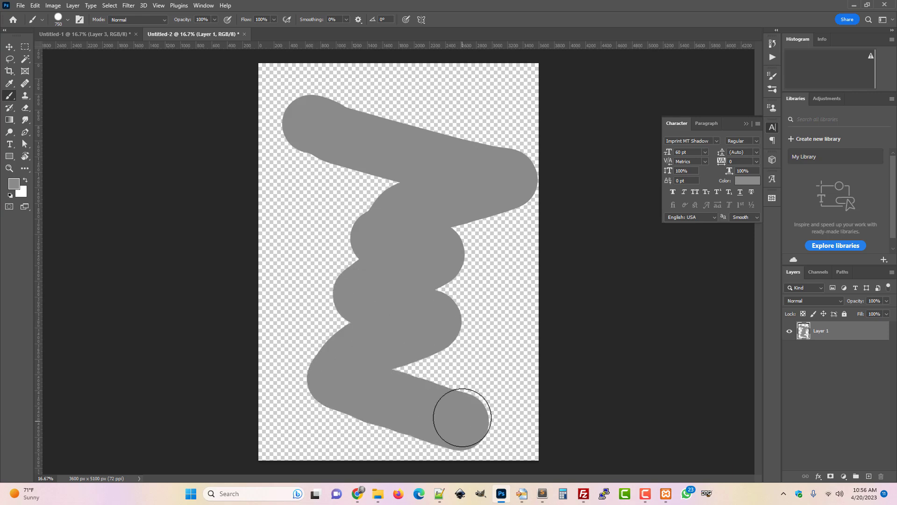
pyautogui.hotkey('ctrl', 'z')
pyautogui.moveTo(306, 119)
pyautogui.mouseDown()
pyautogui.moveTo(453, 188)
pyautogui.moveTo(451, 198)
pyautogui.moveTo(324, 251)
pyautogui.moveTo(442, 265)
pyautogui.moveTo(365, 295)
pyautogui.moveTo(435, 319)
pyautogui.moveTo(434, 330)
pyautogui.moveTo(386, 351)
pyautogui.moveTo(507, 409)
pyautogui.mouseUp()
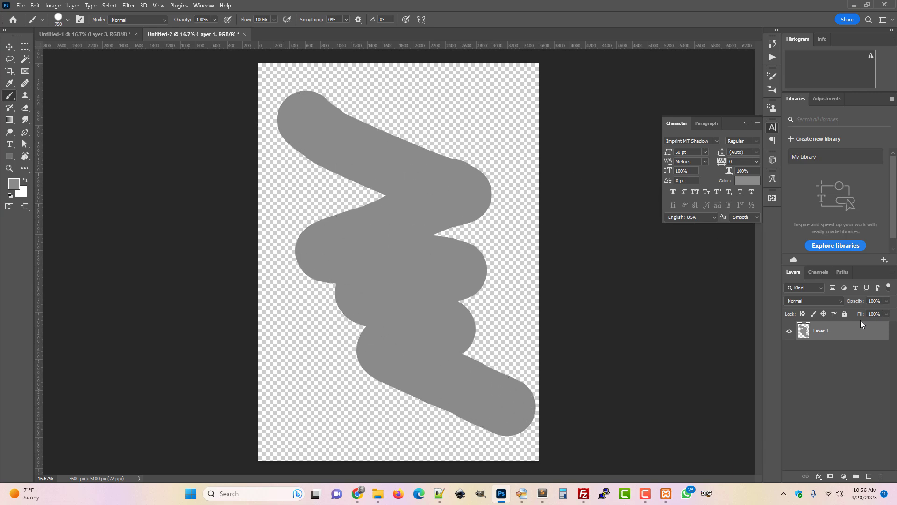
# Reset the colors to black and white, pick the Gradient tool and add a new layer.
pyautogui.click(11, 196)
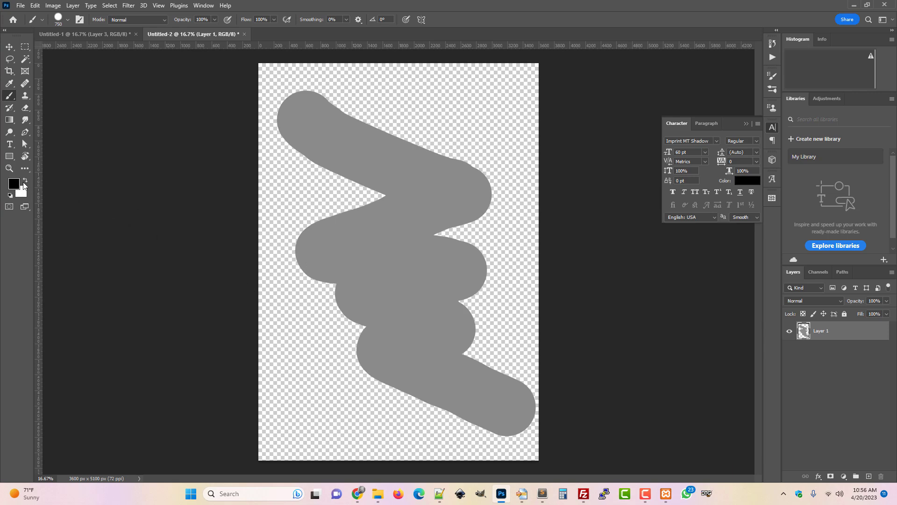
pyautogui.click(10, 122)
pyautogui.hotkey('ctrl', 'shift', 'n')
pyautogui.press('Return')
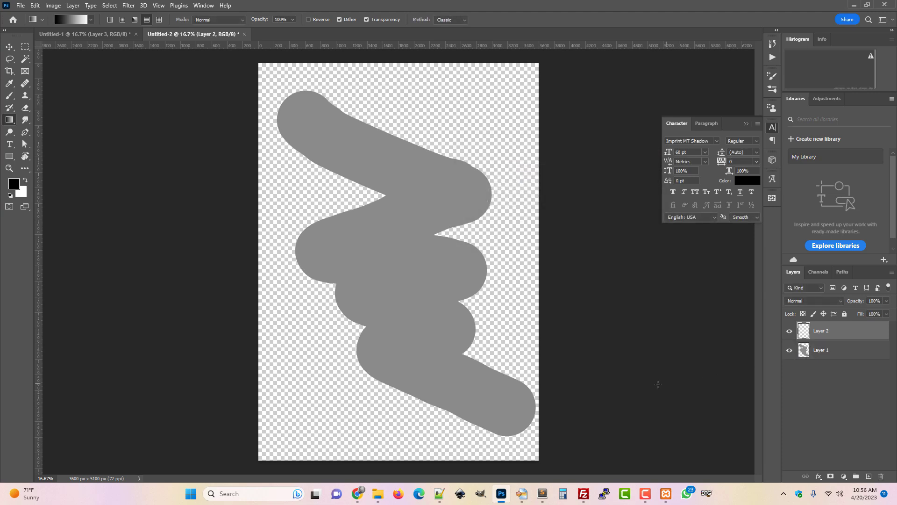
# Draw a reflected black-to-white gradient diagonally across the new layer.
pyautogui.click(146, 21)
pyautogui.moveTo(411, 243); pyautogui.dragTo(219, 135)
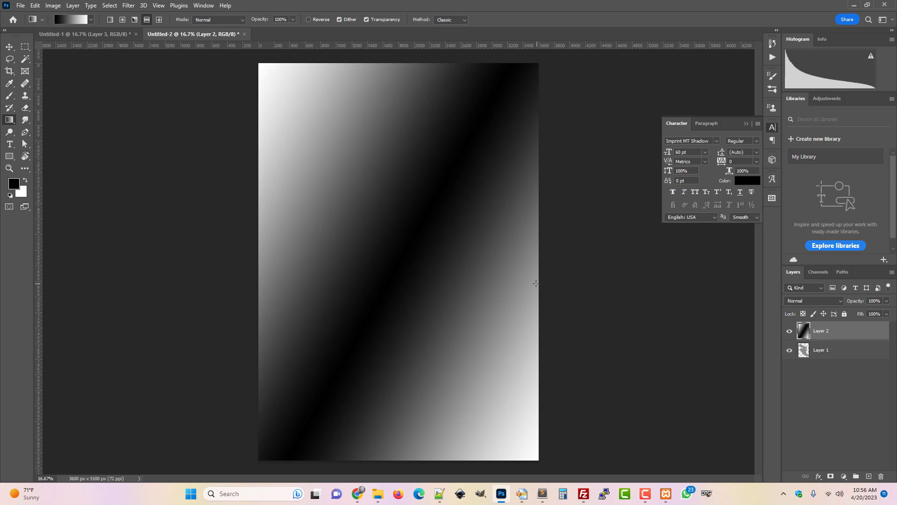
# Apply the Color Halftone filter with a max radius of 45 pixels to the gradient layer.
pyautogui.click(128, 6)
pyautogui.moveTo(169, 164)
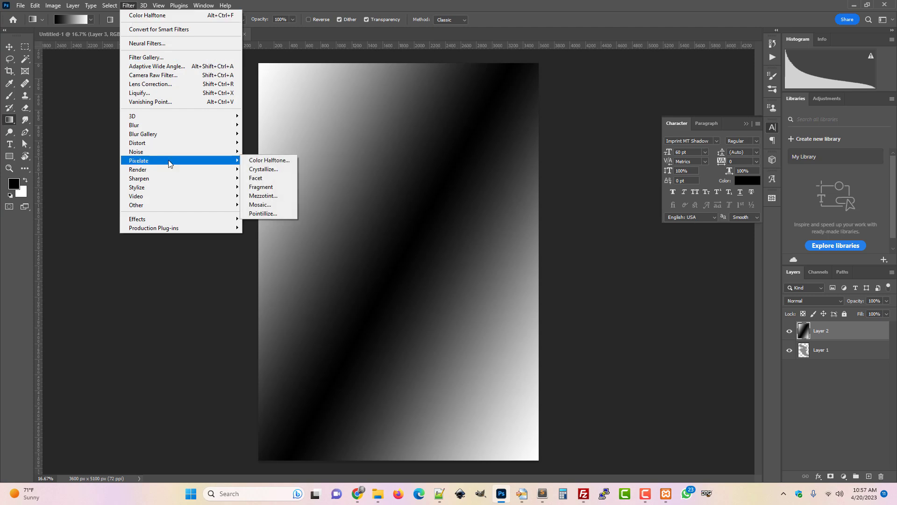
pyautogui.click(266, 161)
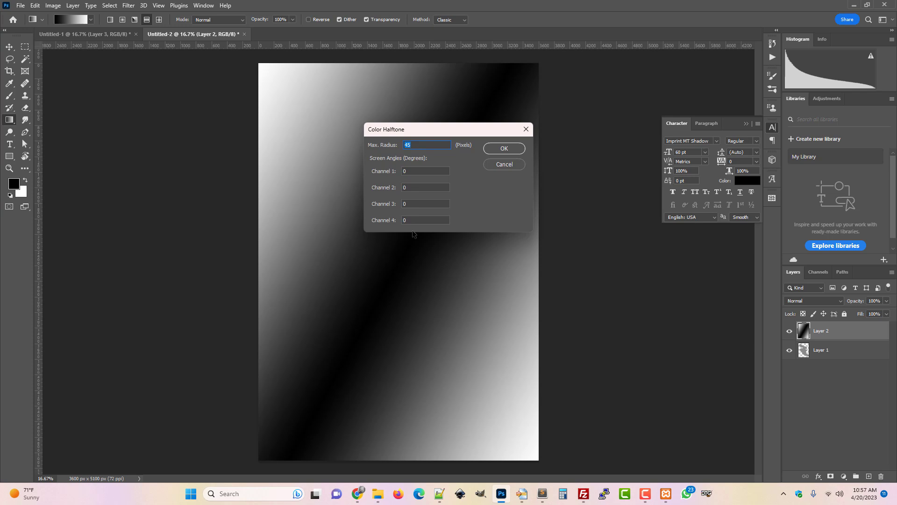
pyautogui.click(500, 148)
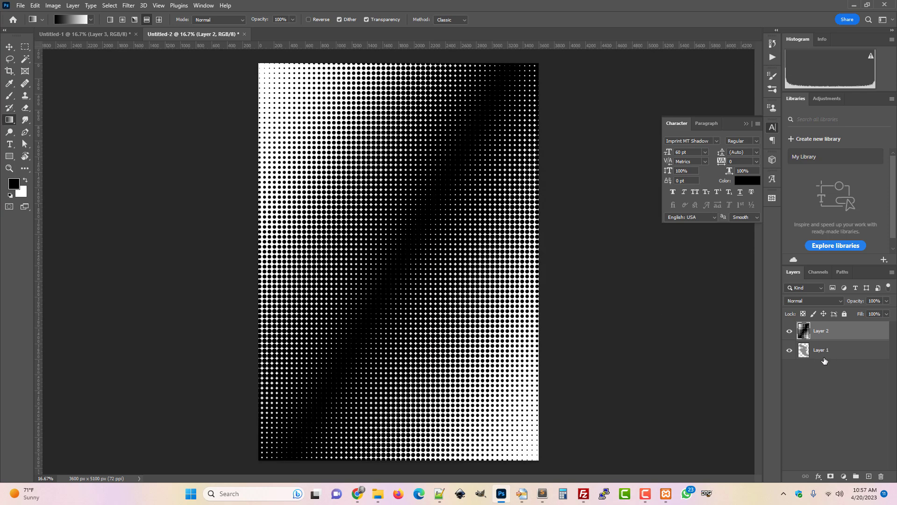
# Load the painted stroke layer as a selection and add a new layer on top.
pyautogui.moveTo(813, 362); pyautogui.dragTo(804, 356)
pyautogui.keyDown('ctrl'); pyautogui.click(804, 356); pyautogui.keyUp('ctrl')
pyautogui.hotkey('ctrl', 'shift', 'n')
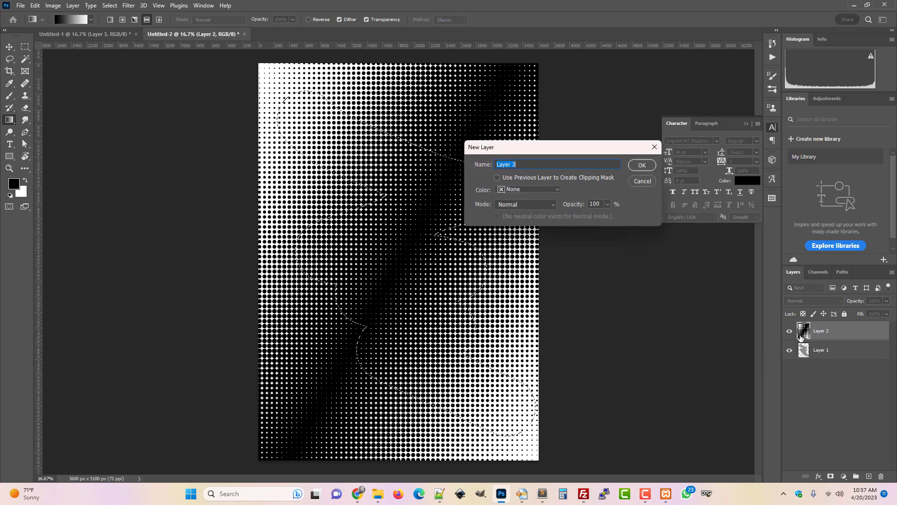
pyautogui.press('Return')
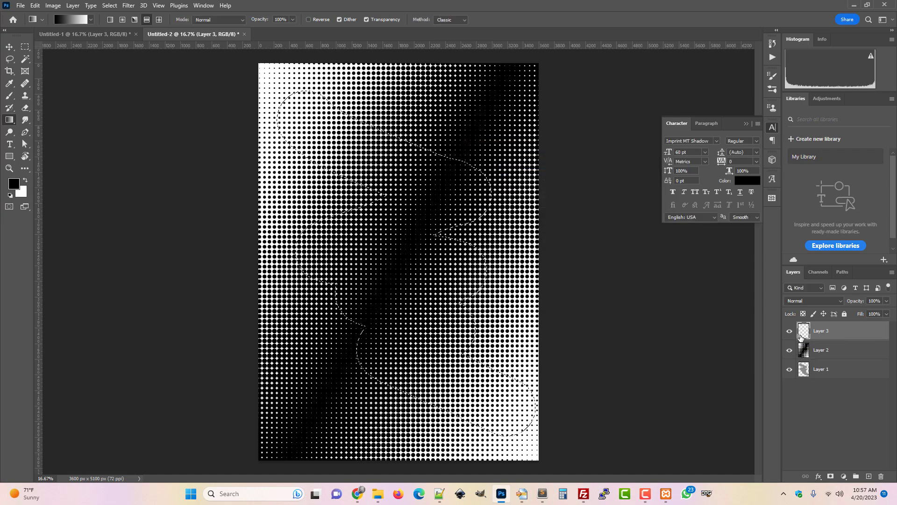
# Hide the gradient and stroke layers so only the top halftone stroke layer stays visible.
pyautogui.hotkey('ctrl', 'alt', 'v')
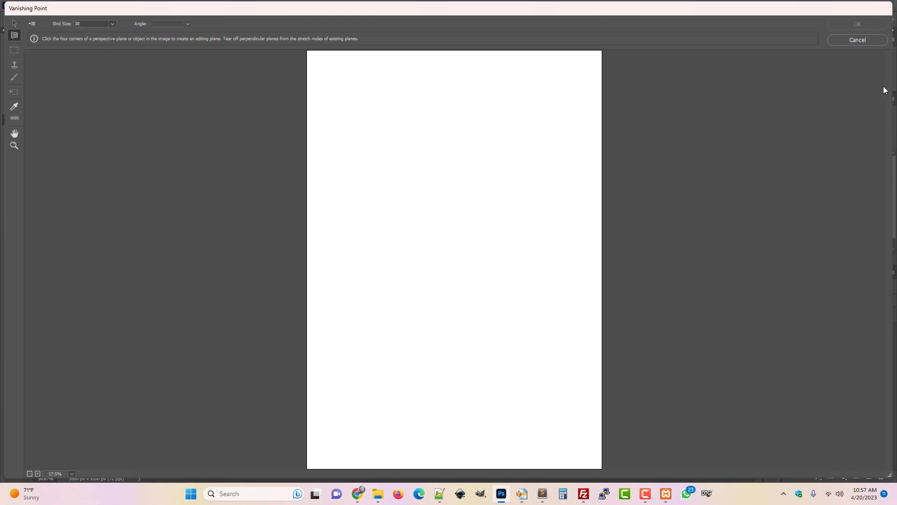
pyautogui.click(868, 42)
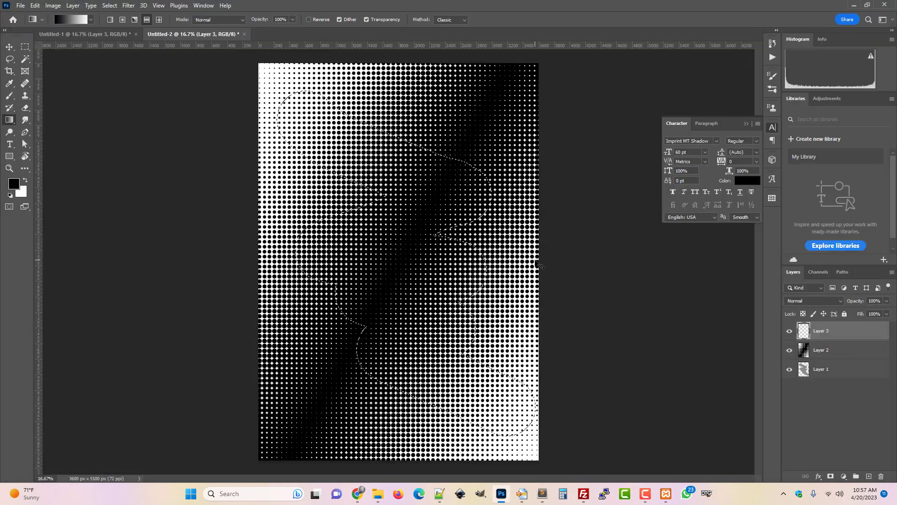
pyautogui.click(789, 349)
pyautogui.click(789, 369)
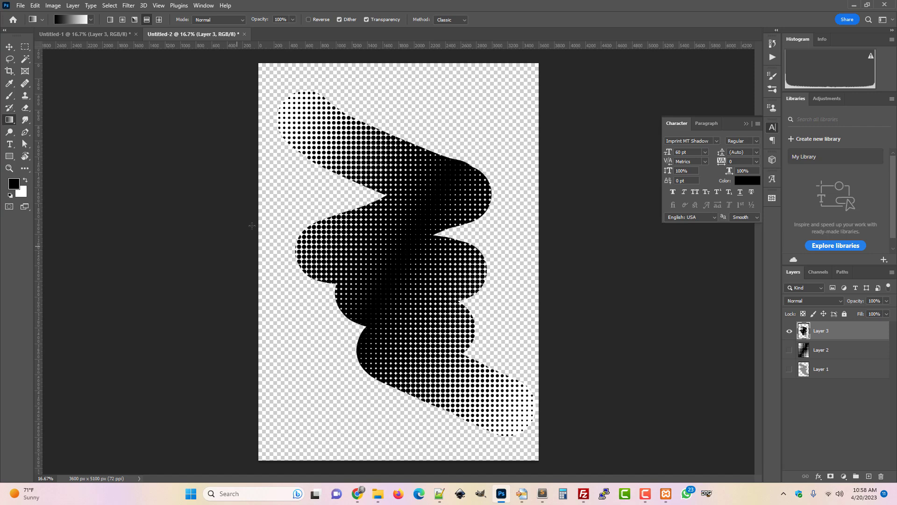
# Save the image as a PNG named Smear_2 in the Grad_Pack folder.
pyautogui.click(20, 5)
pyautogui.moveTo(89, 167)
pyautogui.click(167, 167)
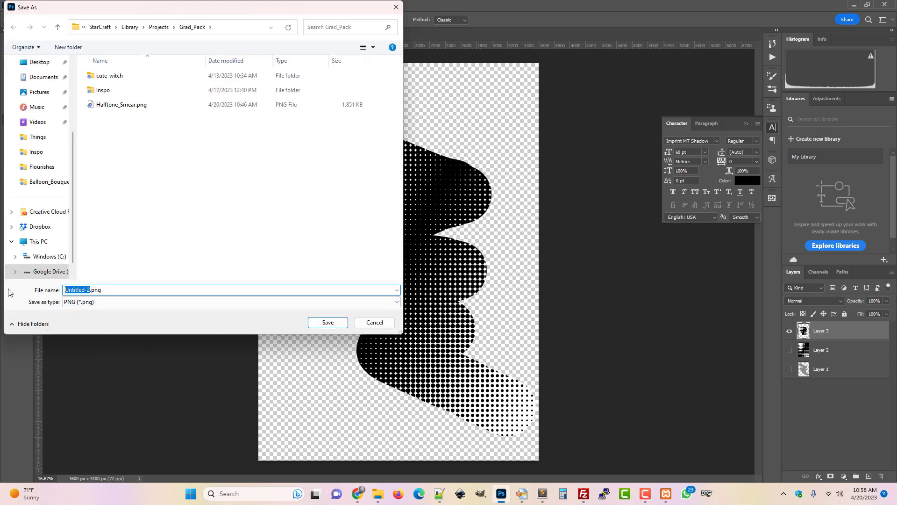
pyautogui.write('Smear_')
pyautogui.press('Return')
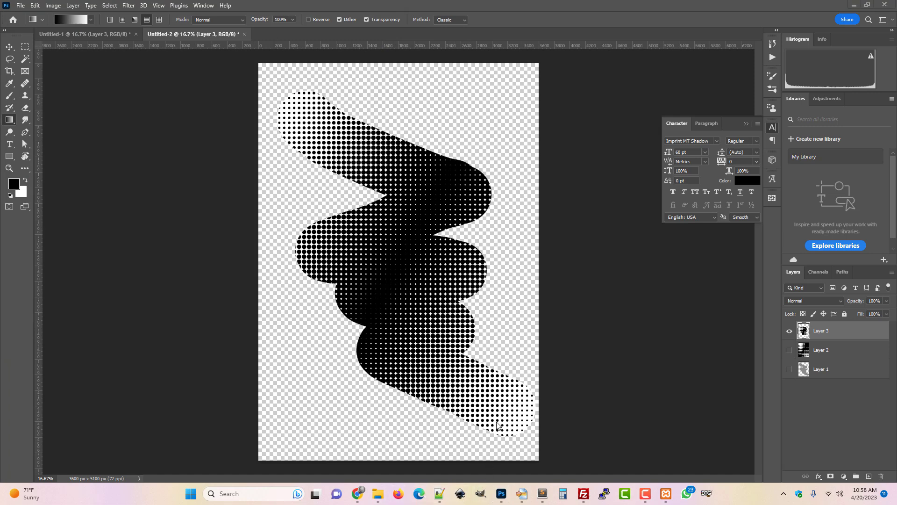
# Switch to File Explorer and navigate to the Library > Projects > Grad_Pack folder.
pyautogui.moveTo(382, 498)
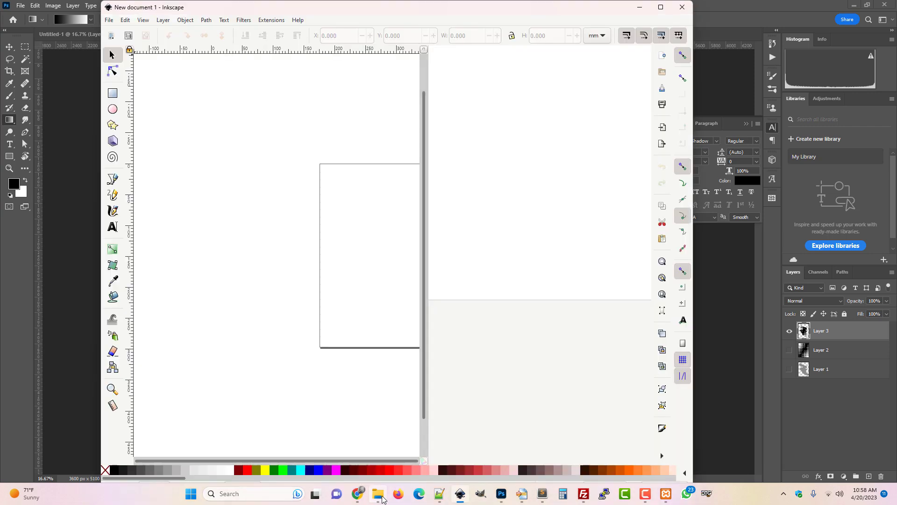
pyautogui.click(382, 499)
pyautogui.moveTo(479, 70); pyautogui.dragTo(665, 52)
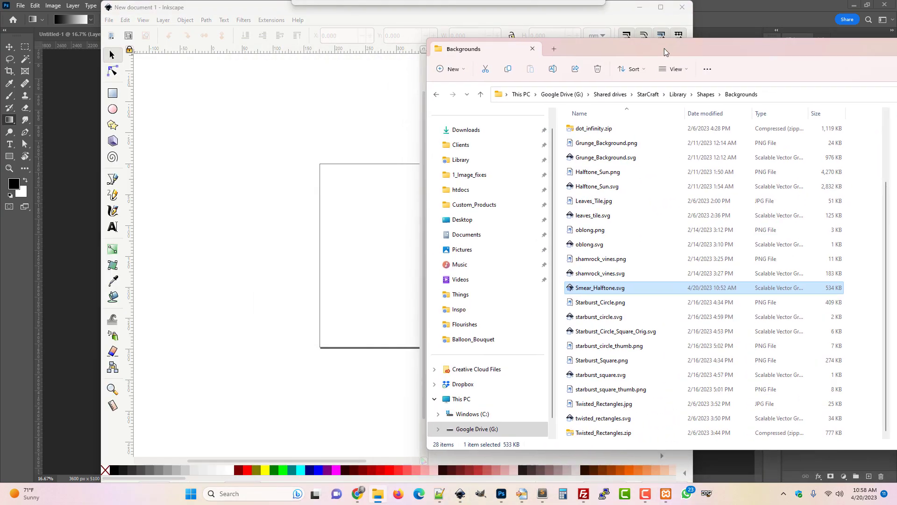
pyautogui.click(674, 96)
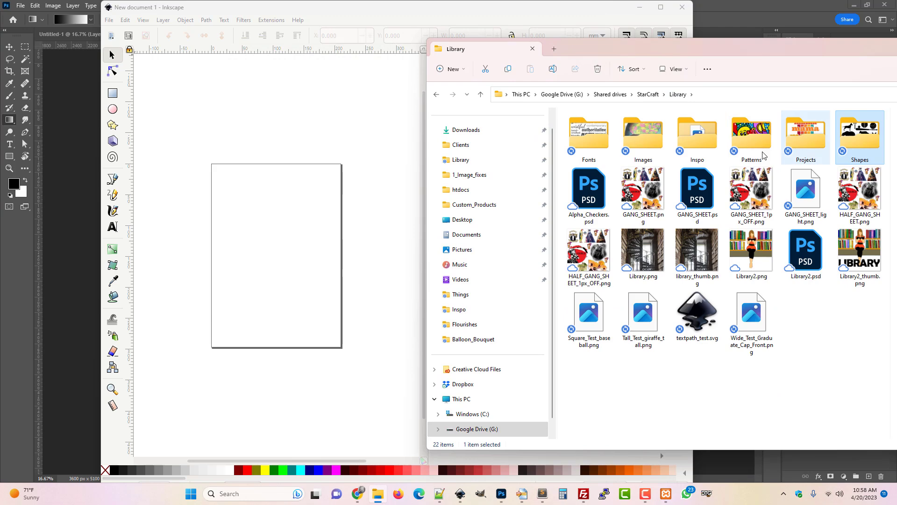
pyautogui.doubleClick(805, 136)
pyautogui.scroll(-3, 639, 327)
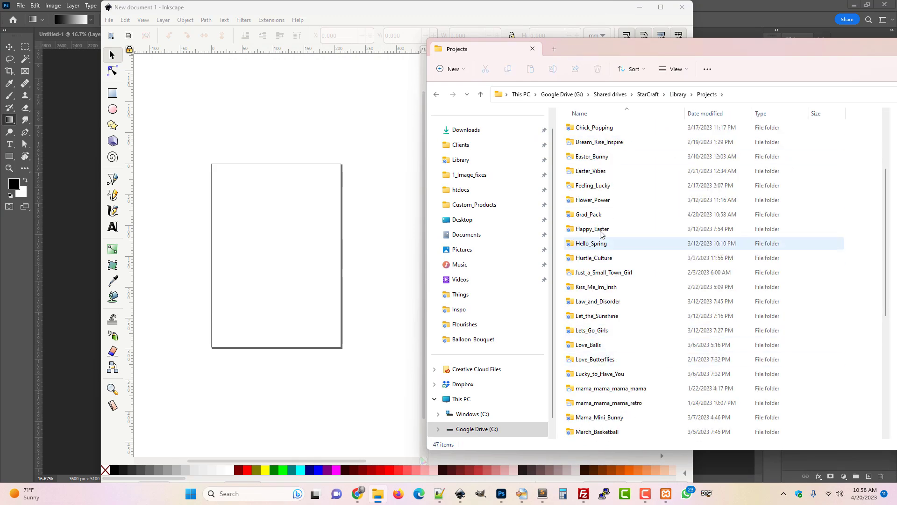
pyautogui.doubleClick(598, 213)
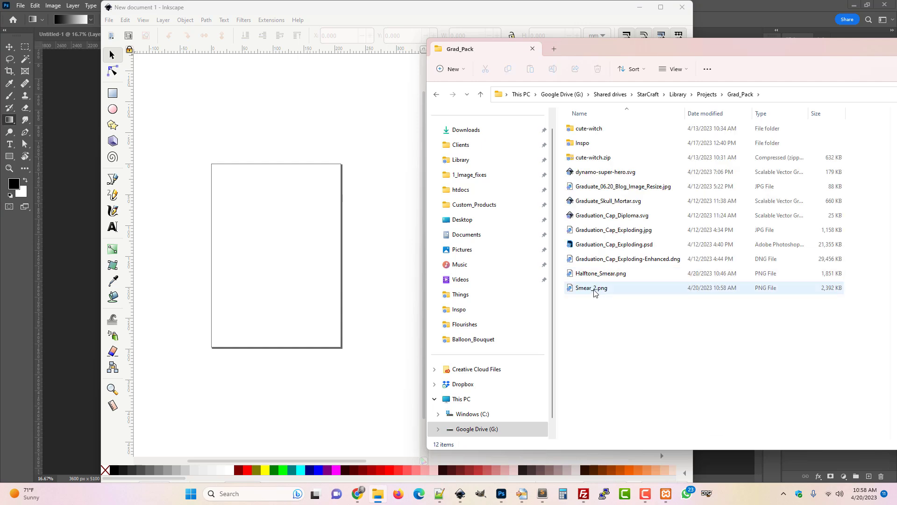
# Import Smear_2.png into the Inkscape document as an embedded image.
pyautogui.click(595, 290)
pyautogui.moveTo(595, 289)
pyautogui.mouseDown()
pyautogui.moveTo(421, 311)
pyautogui.moveTo(287, 271)
pyautogui.mouseUp()
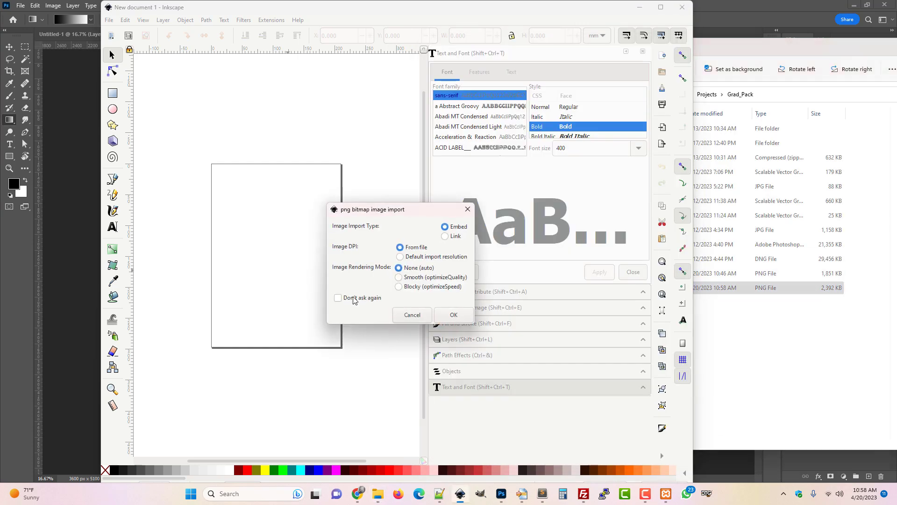
pyautogui.click(453, 315)
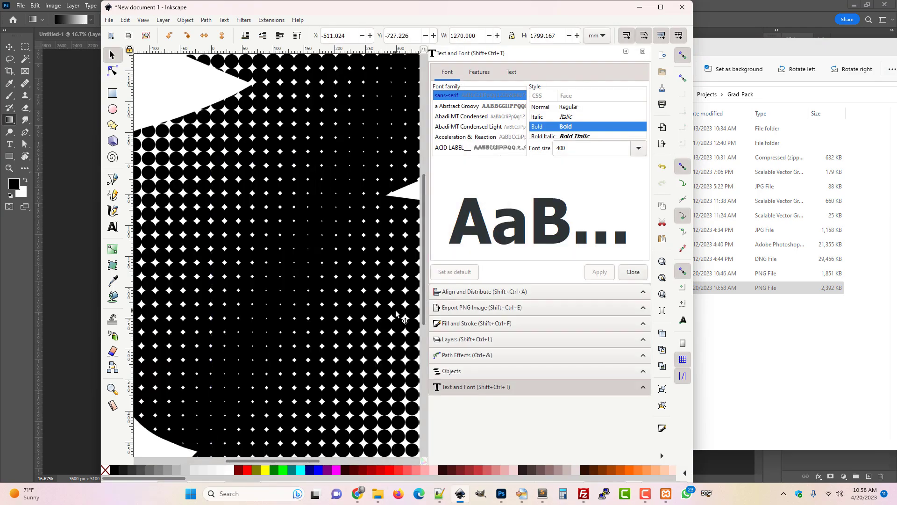
# Trace the imported halftone image into vector paths with Trace Bitmap, single scan brightness cutoff at 0.450.
pyautogui.click(661, 7)
pyautogui.press('3')
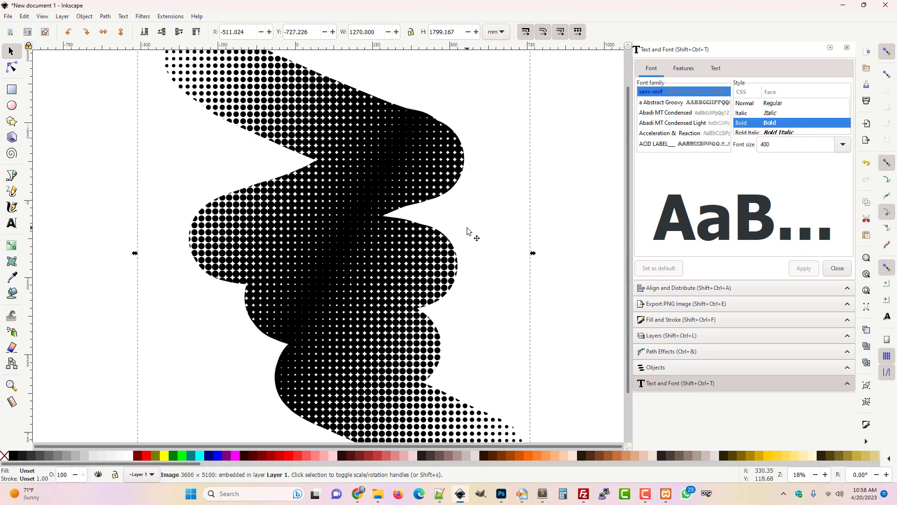
pyautogui.click(502, 243)
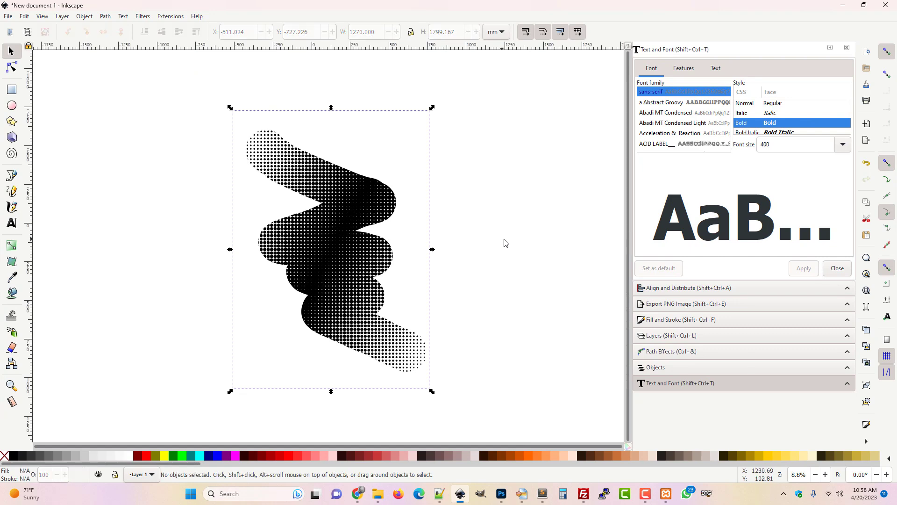
pyautogui.click(357, 241)
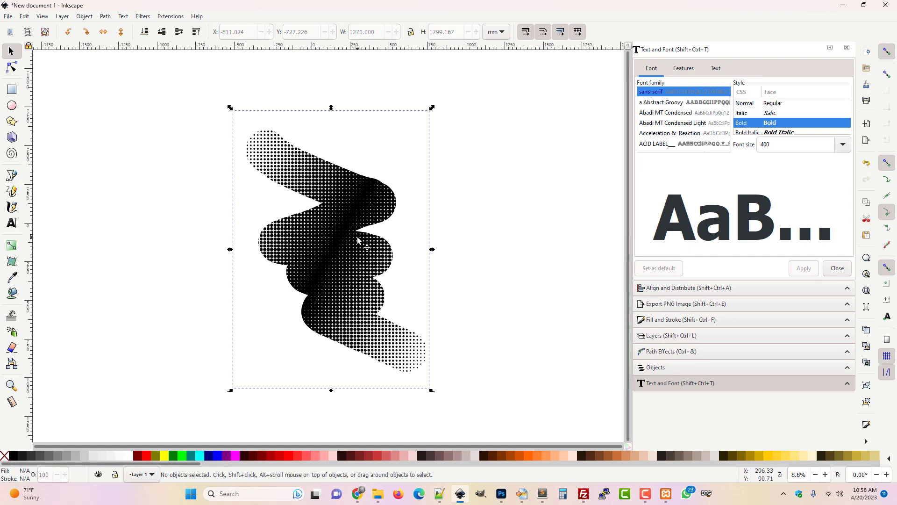
pyautogui.click(106, 17)
pyautogui.click(127, 50)
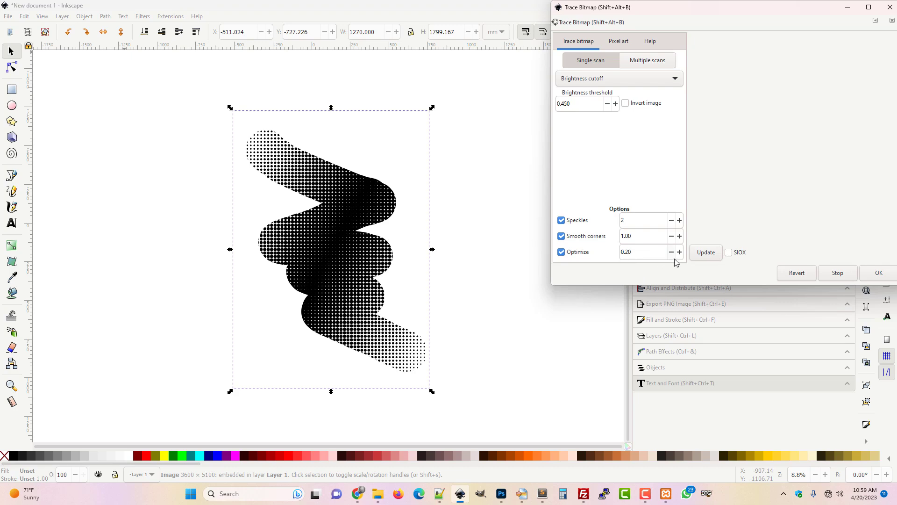
pyautogui.click(708, 253)
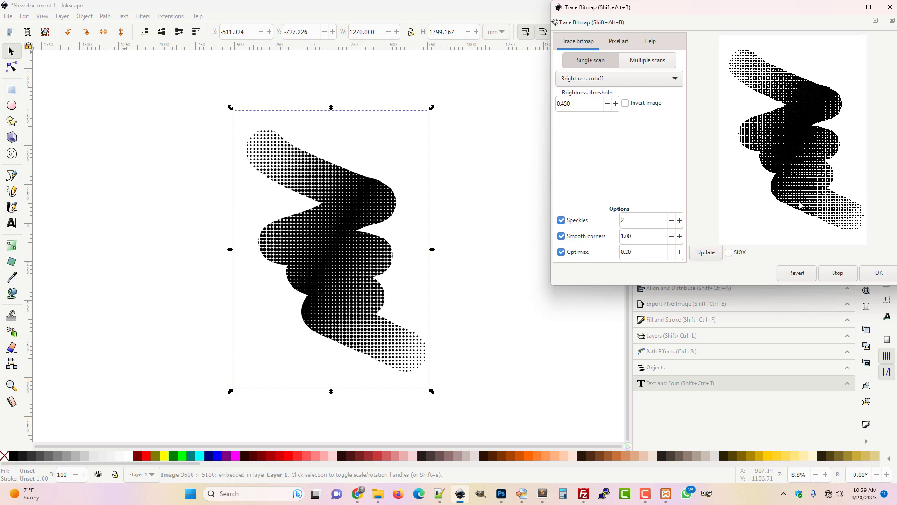
pyautogui.click(889, 278)
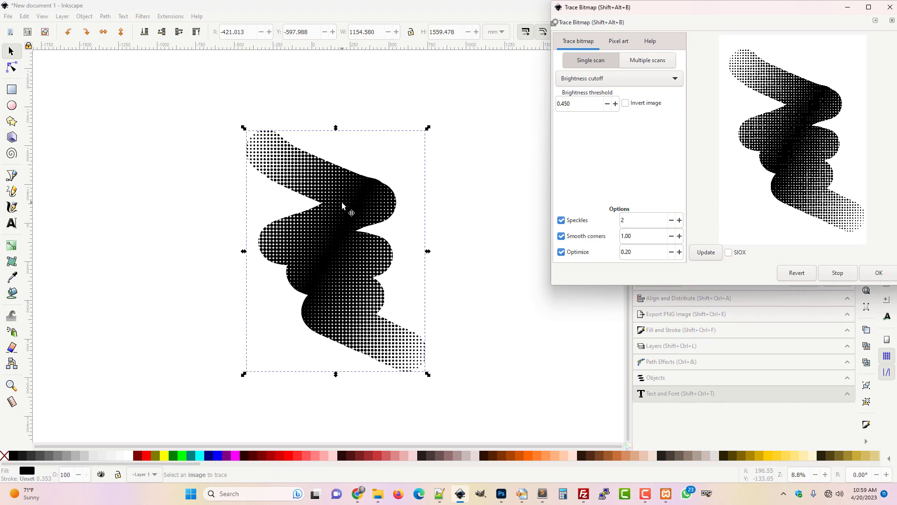
# Delete the original bitmap image from beneath the traced path, keeping the traced path in its place.
pyautogui.moveTo(344, 198)
pyautogui.mouseDown()
pyautogui.moveTo(400, 194)
pyautogui.moveTo(448, 174)
pyautogui.mouseUp()
pyautogui.click(315, 204)
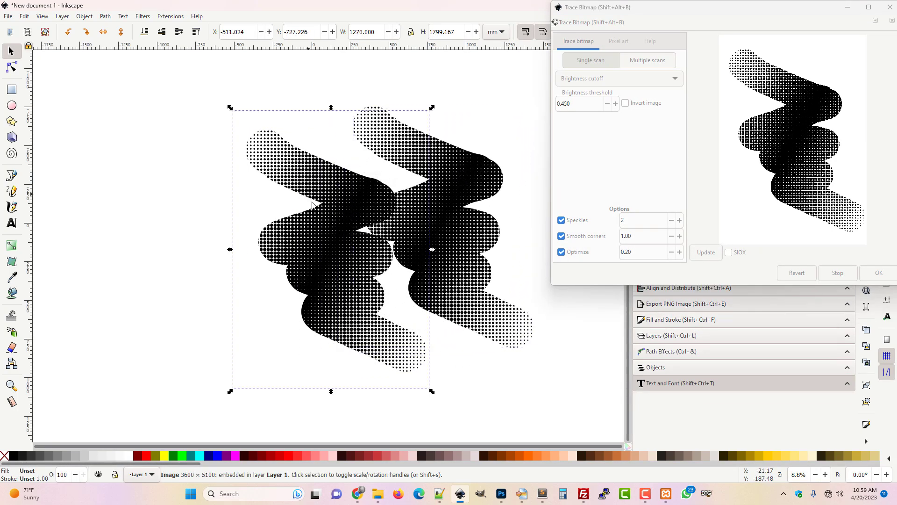
pyautogui.press('Delete')
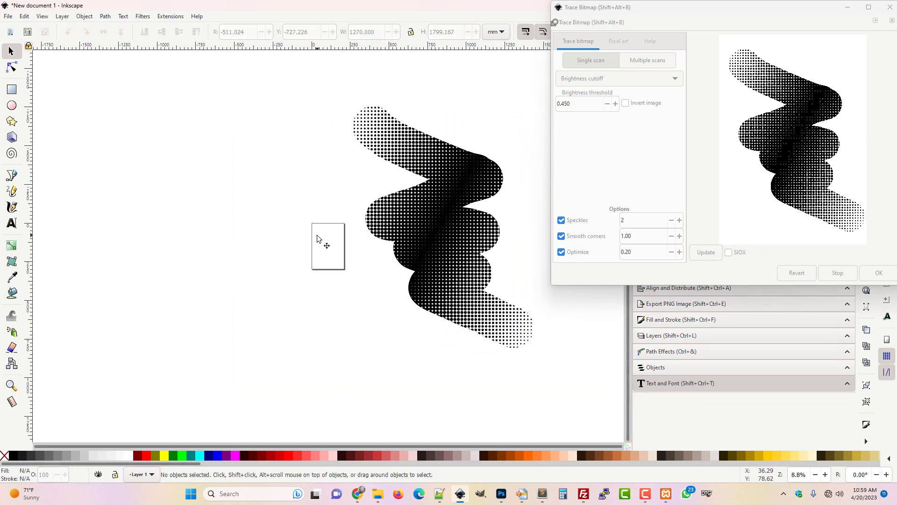
pyautogui.moveTo(431, 209); pyautogui.dragTo(330, 232)
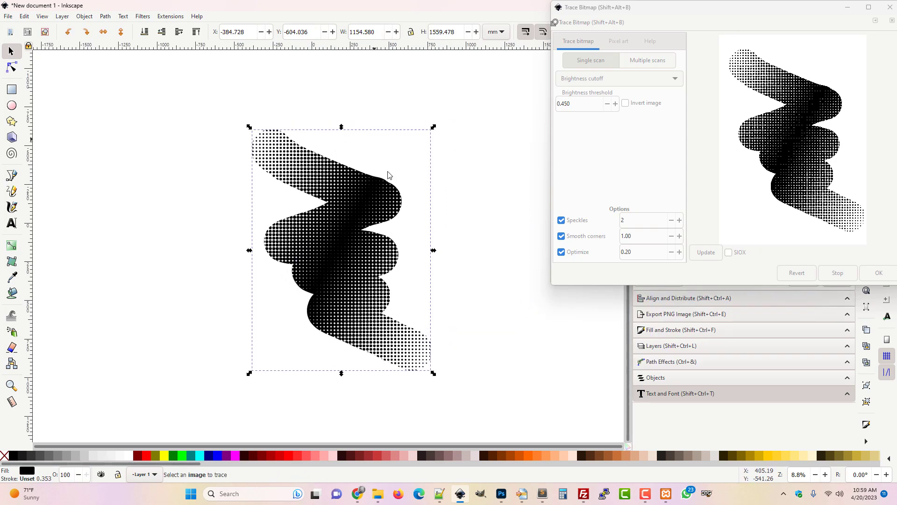
# Inspect the traced path's nodes and dot shapes up close with the node tool.
pyautogui.click(11, 68)
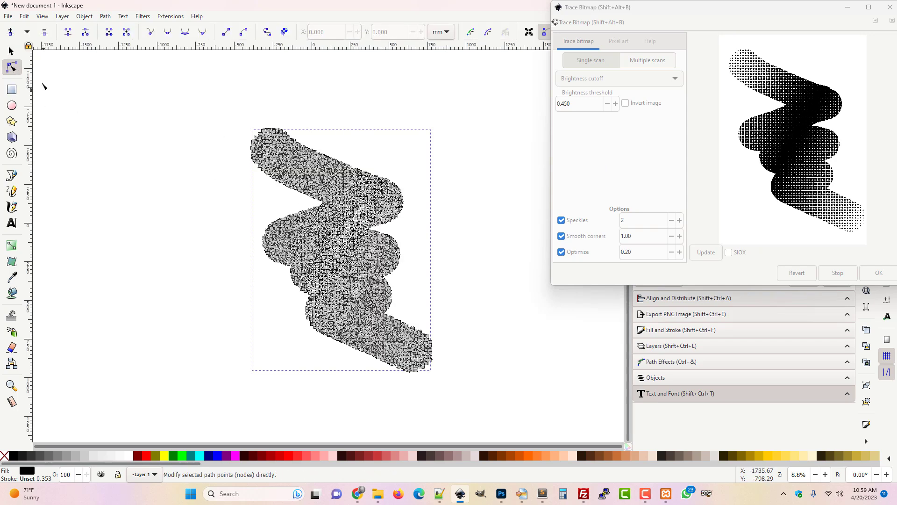
pyautogui.press('+')
pyautogui.press('+')
pyautogui.press('+')
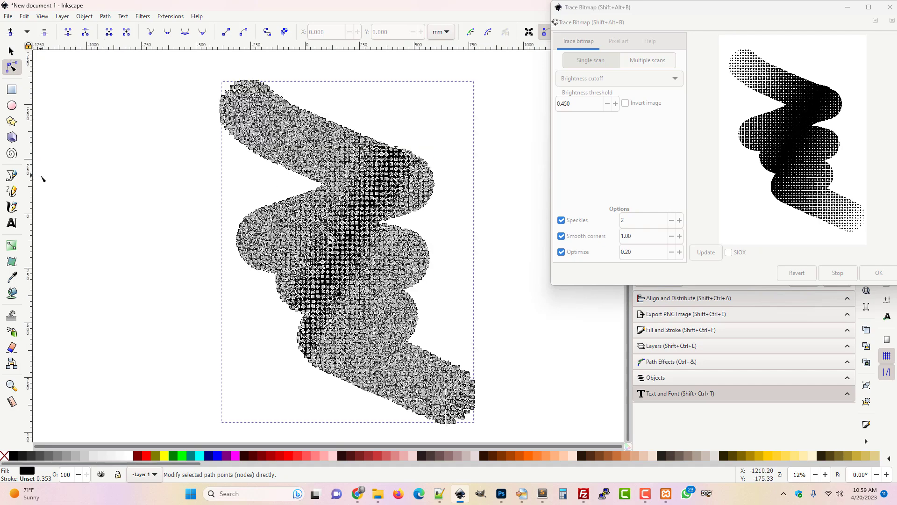
pyautogui.press('+')
pyautogui.press('+')
pyautogui.press('+')
pyautogui.press('+')
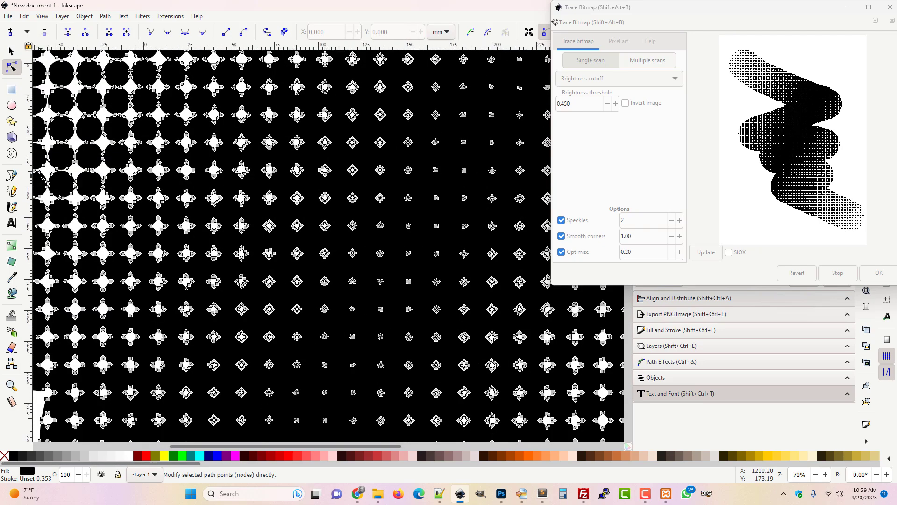
pyautogui.press('+')
pyautogui.press('+')
pyautogui.press('+')
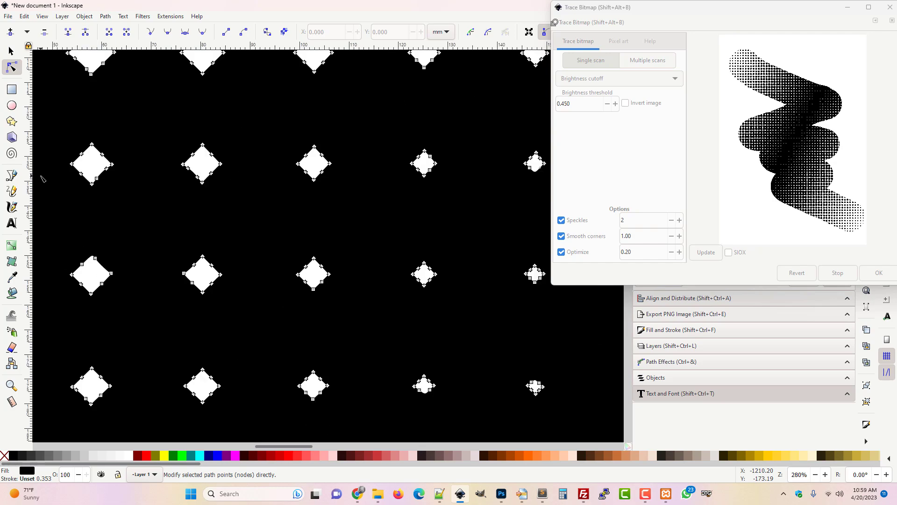
pyautogui.press('-')
pyautogui.press('-')
pyautogui.press('-')
pyautogui.press('-')
pyautogui.press('-')
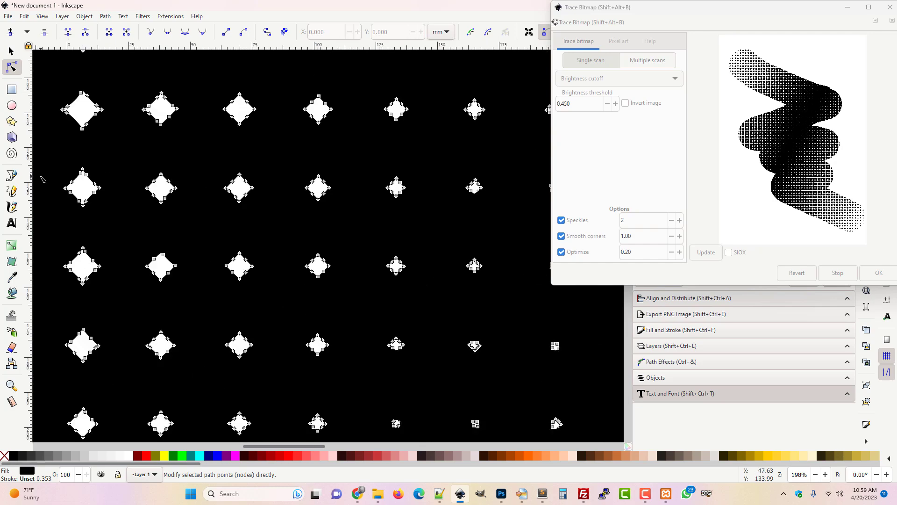
pyautogui.press('-')
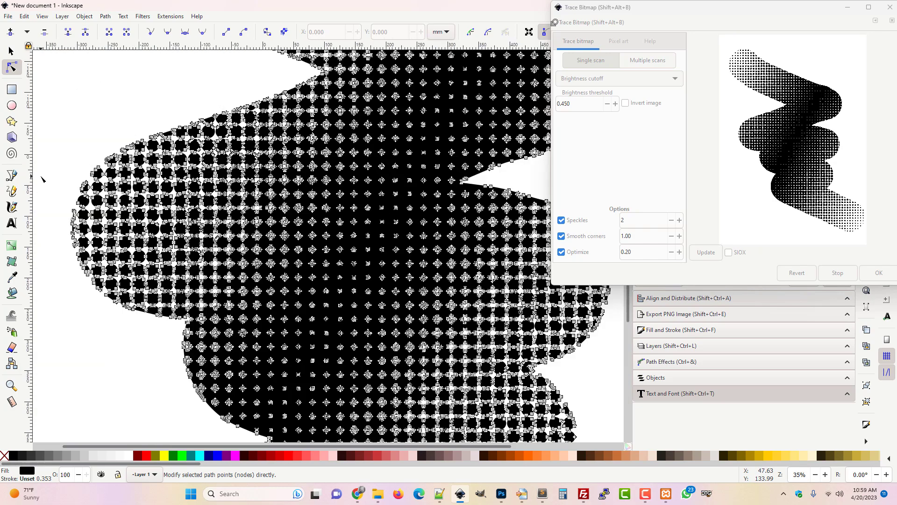
pyautogui.press('-')
pyautogui.press('-')
pyautogui.press('-')
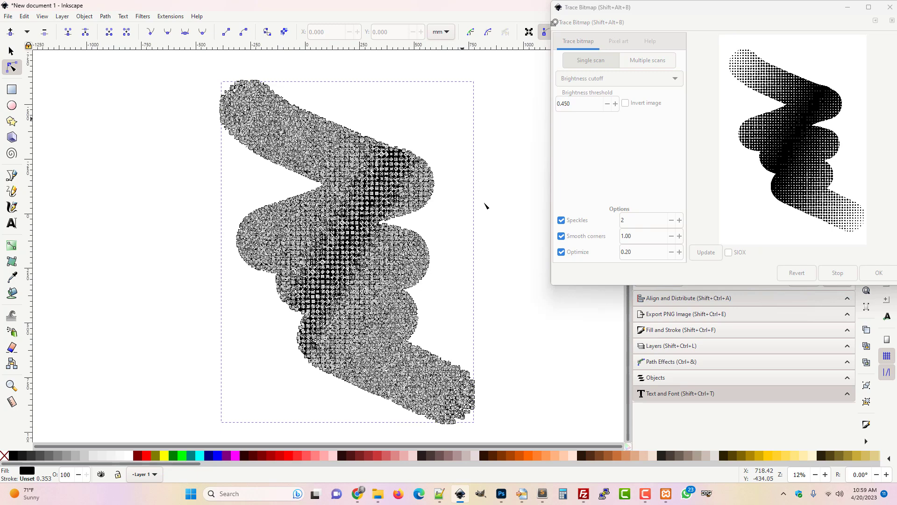
pyautogui.click(477, 187)
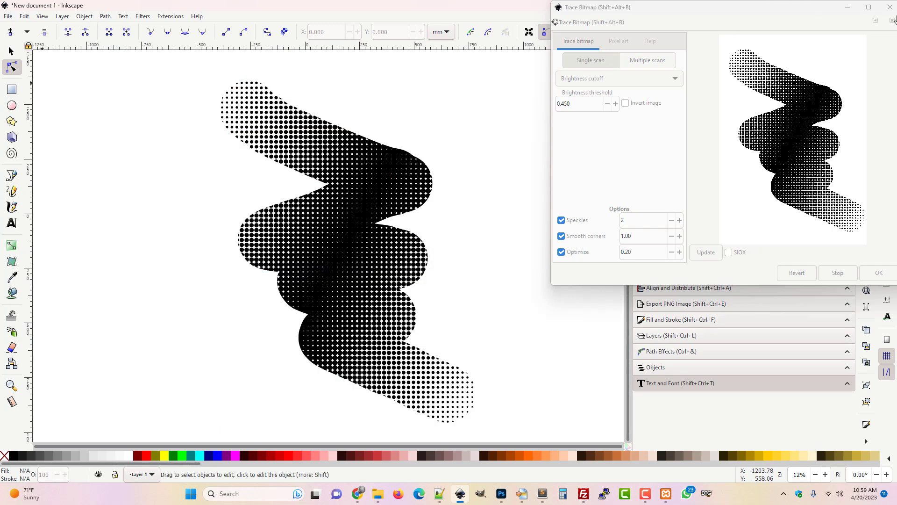
# Set the document's display and page units to px and the custom page size to 500 × 650 px.
pyautogui.click(889, 7)
pyautogui.click(9, 16)
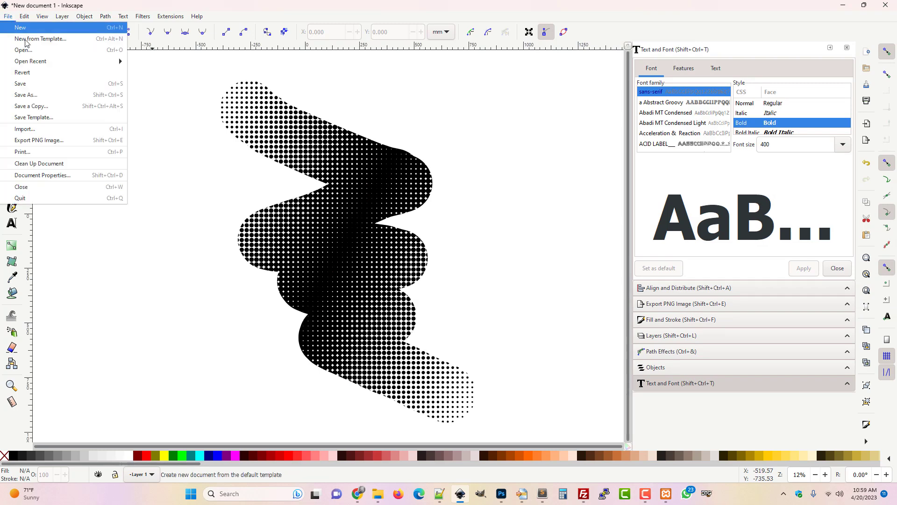
pyautogui.click(66, 175)
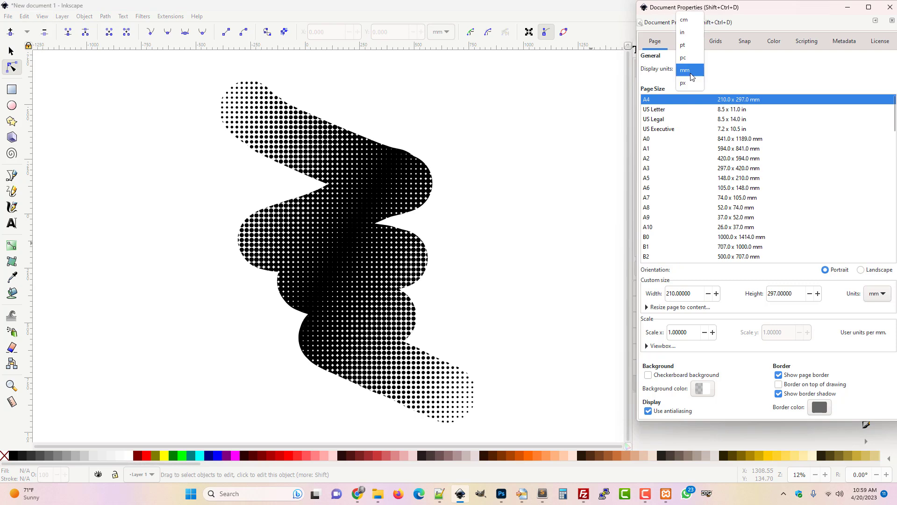
pyautogui.click(691, 70)
pyautogui.click(696, 84)
pyautogui.click(883, 293)
pyautogui.click(876, 308)
pyautogui.moveTo(700, 294); pyautogui.dragTo(595, 294)
pyautogui.write('5')
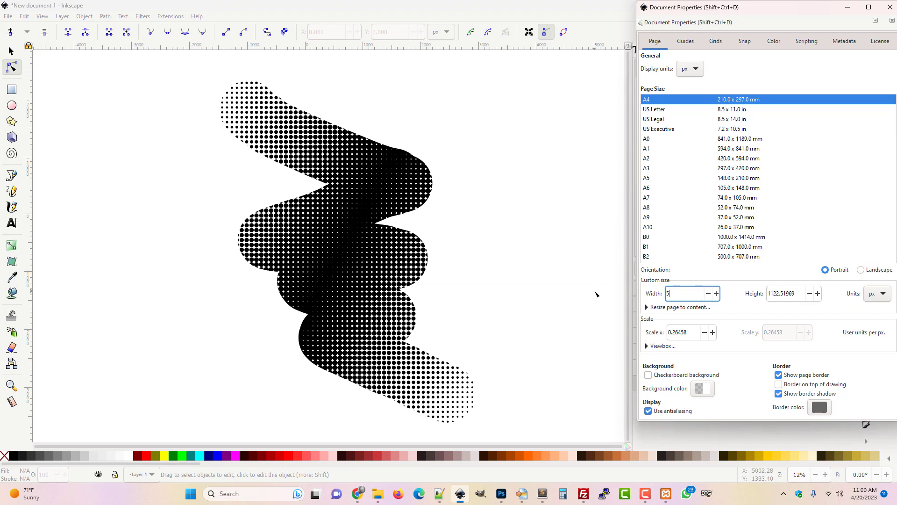
pyautogui.write('00')
pyautogui.press('Tab')
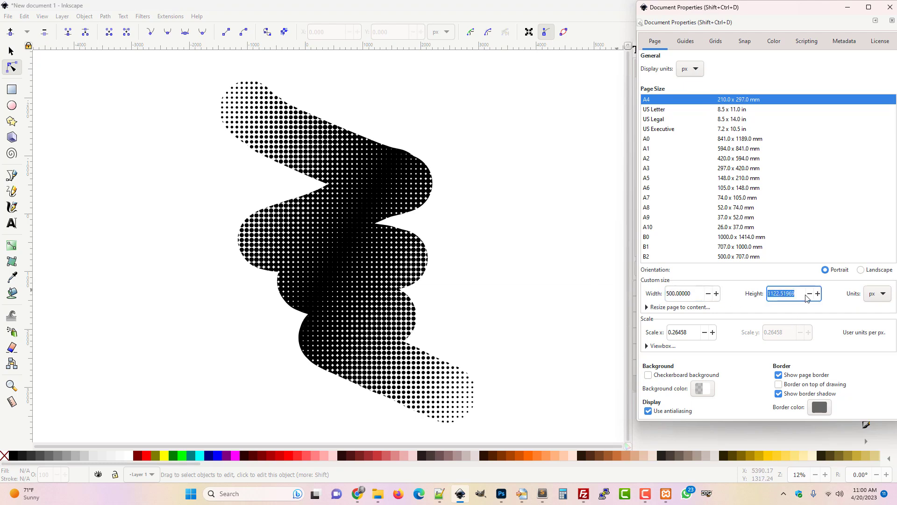
pyautogui.write('6')
pyautogui.press('Return')
pyautogui.click(890, 7)
# Select the traced path and position it at X 0 and Y 0.
pyautogui.click(175, 134)
pyautogui.click(12, 51)
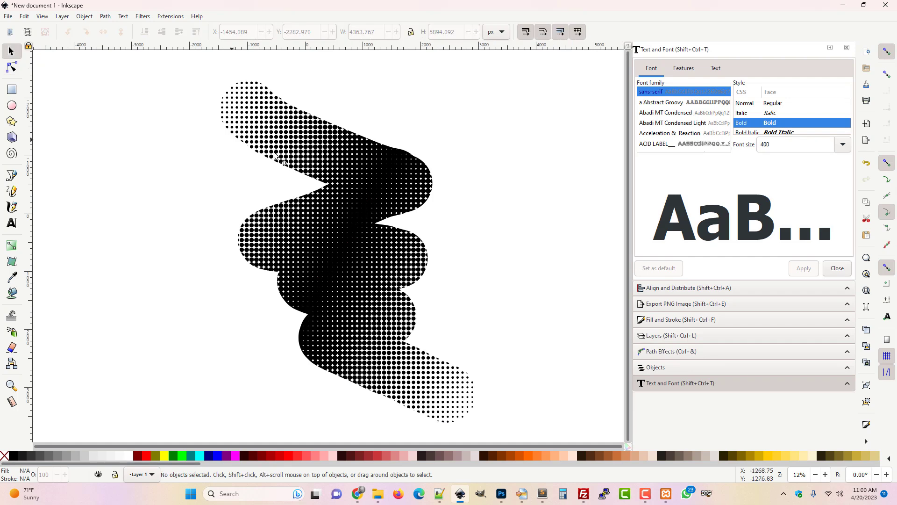
pyautogui.click(321, 161)
pyautogui.click(247, 32)
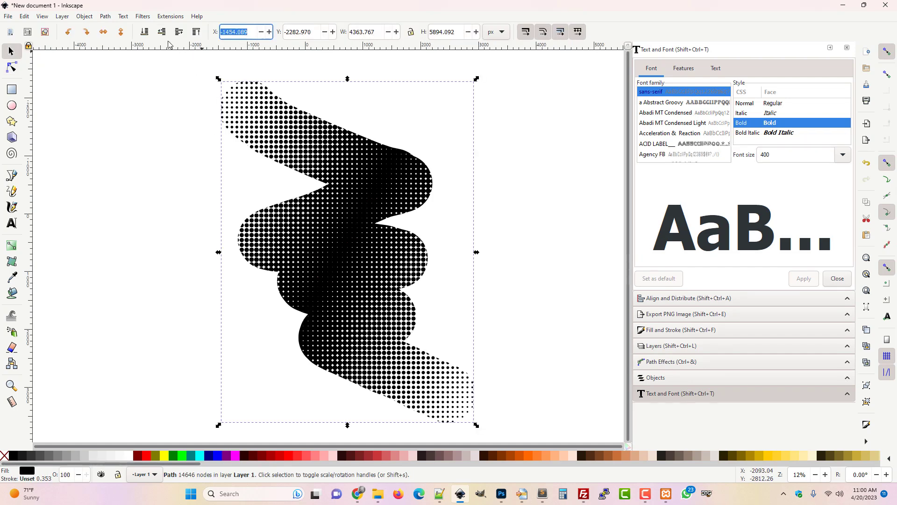
pyautogui.write('0')
pyautogui.press('Tab')
pyautogui.write('0')
pyautogui.press('Tab')
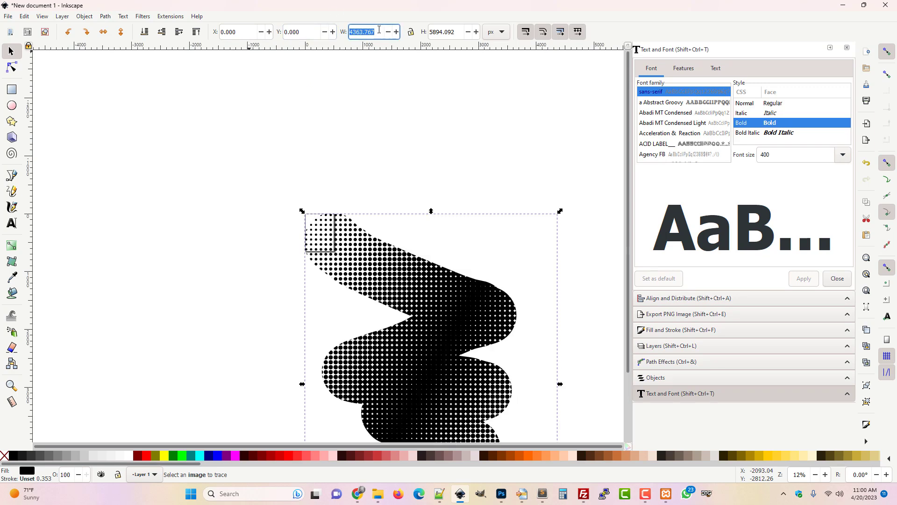
# Scale the path proportionally to 500 px wide, then set its height to 675 px with proportions unlocked.
pyautogui.click(411, 34)
pyautogui.write('500')
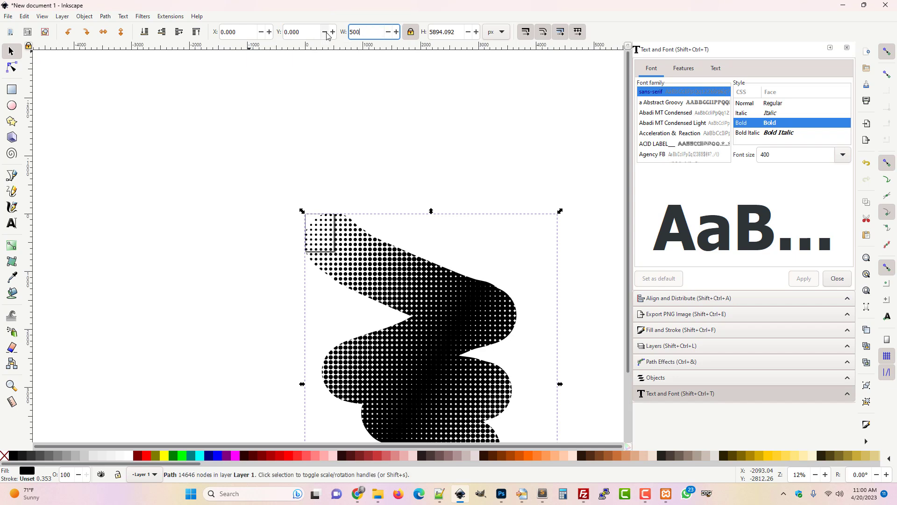
pyautogui.press('Return')
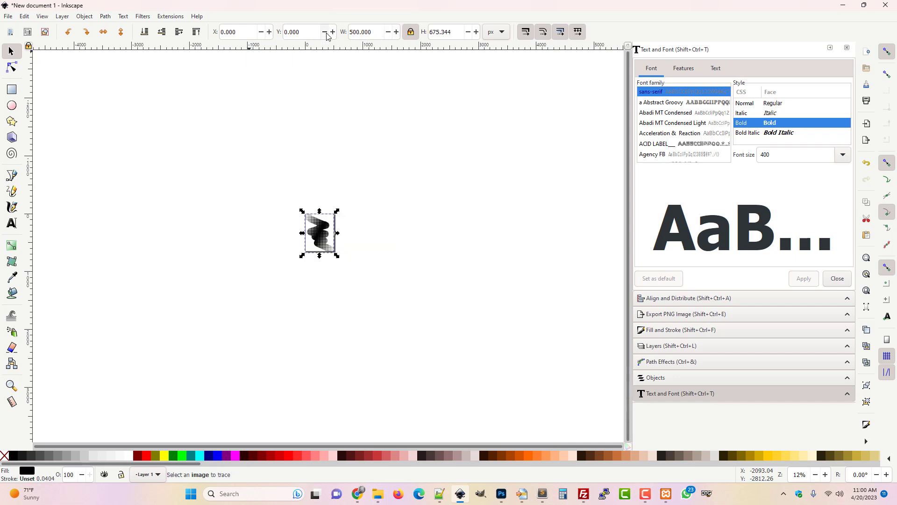
pyautogui.click(411, 35)
pyautogui.press('Tab')
pyautogui.write('675')
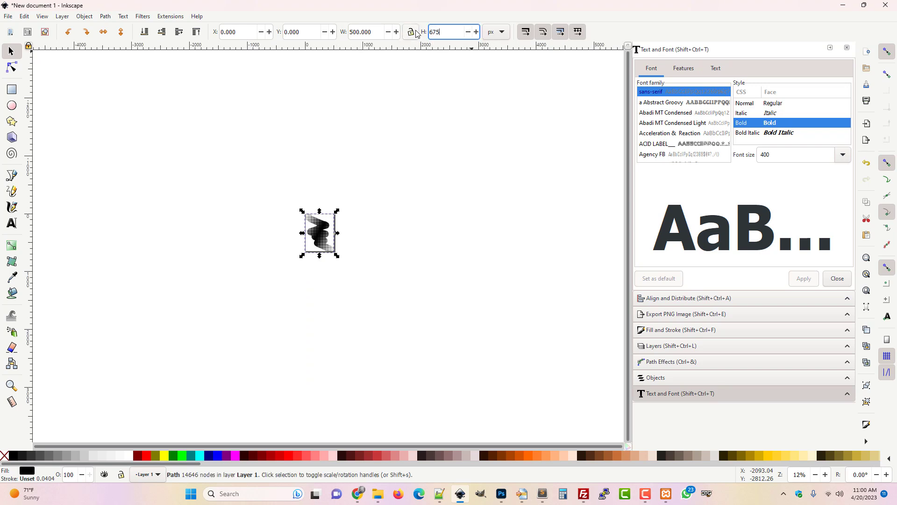
pyautogui.press('Return')
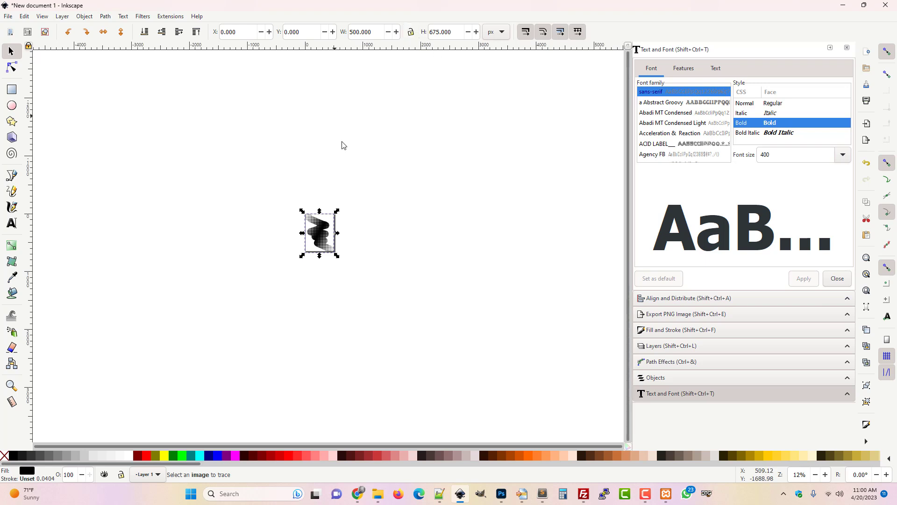
# Resize the page to fit the selected traced path in Document Properties.
pyautogui.click(432, 246)
pyautogui.moveTo(245, 167)
pyautogui.mouseDown()
pyautogui.moveTo(334, 285)
pyautogui.moveTo(392, 312)
pyautogui.mouseUp()
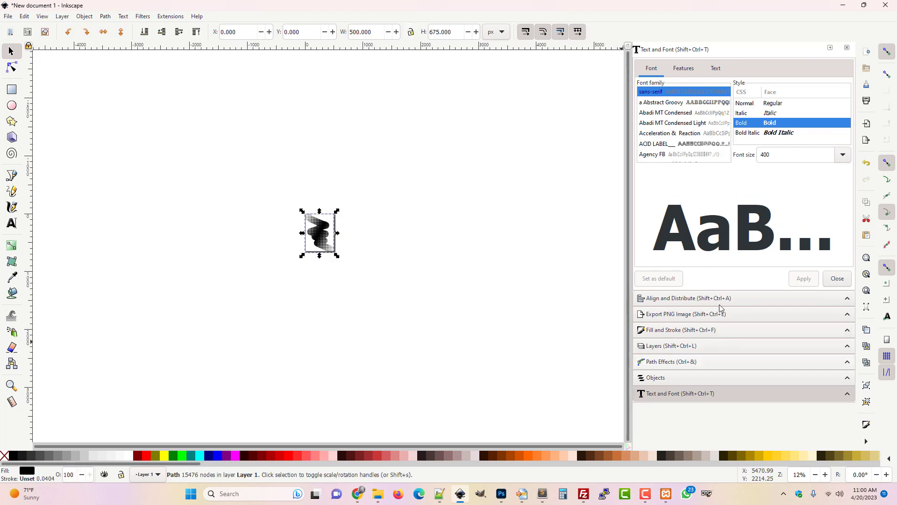
pyautogui.click(8, 16)
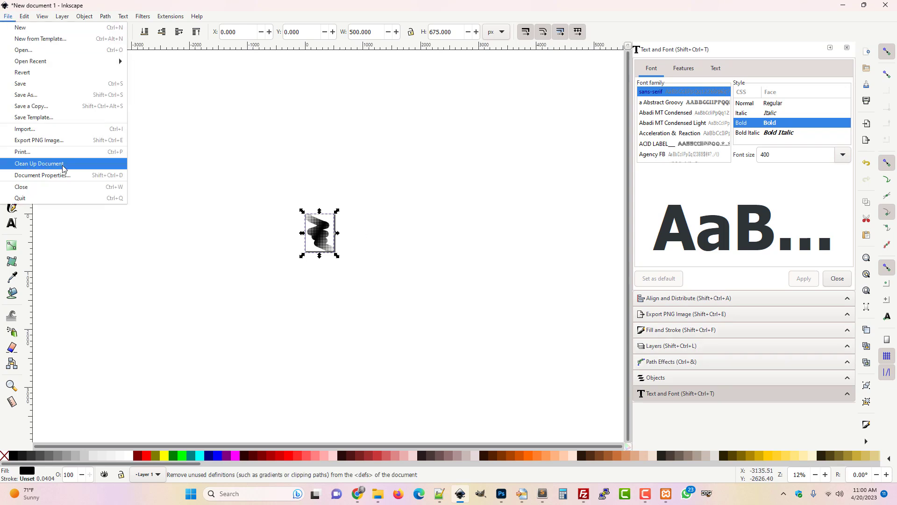
pyautogui.click(68, 177)
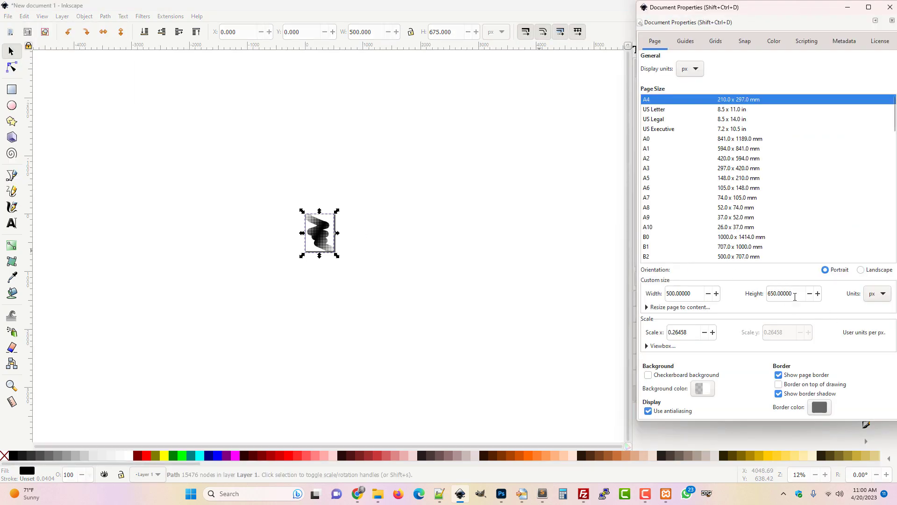
pyautogui.click(674, 307)
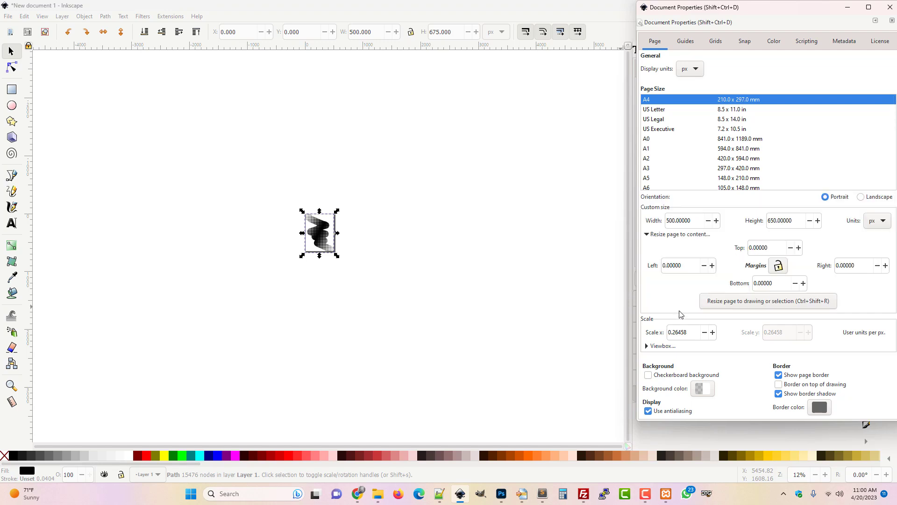
pyautogui.click(765, 303)
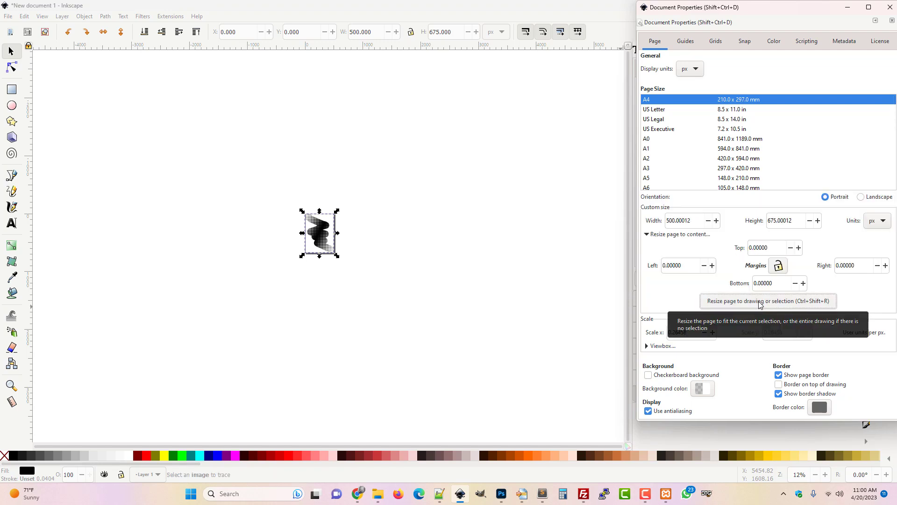
# Set the page width to exactly 500 px and height to 675 px.
pyautogui.doubleClick(668, 221)
pyautogui.write('500')
pyautogui.press('Tab')
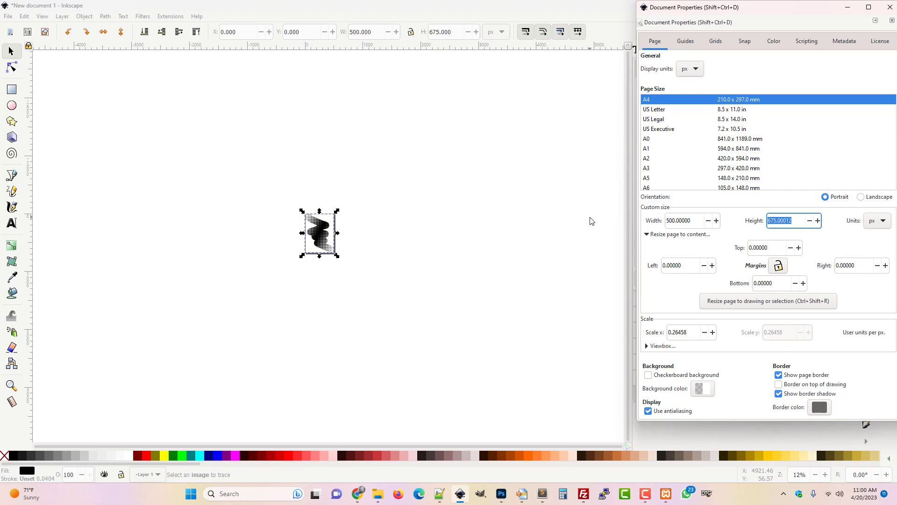
pyautogui.write('675')
pyautogui.press('Return')
pyautogui.click(890, 8)
pyautogui.click(365, 250)
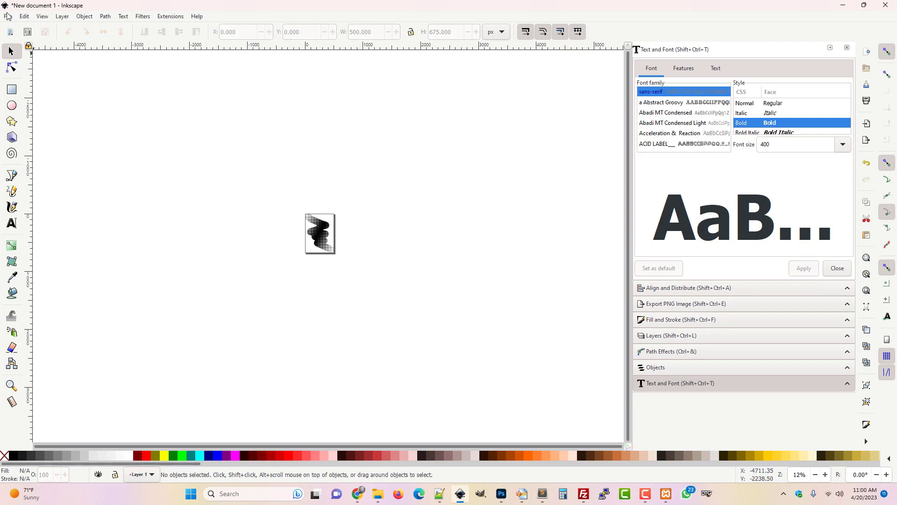
# Save the document as Smear_2.svg in the Library > Projects > Grad_Pack folder.
pyautogui.click(8, 16)
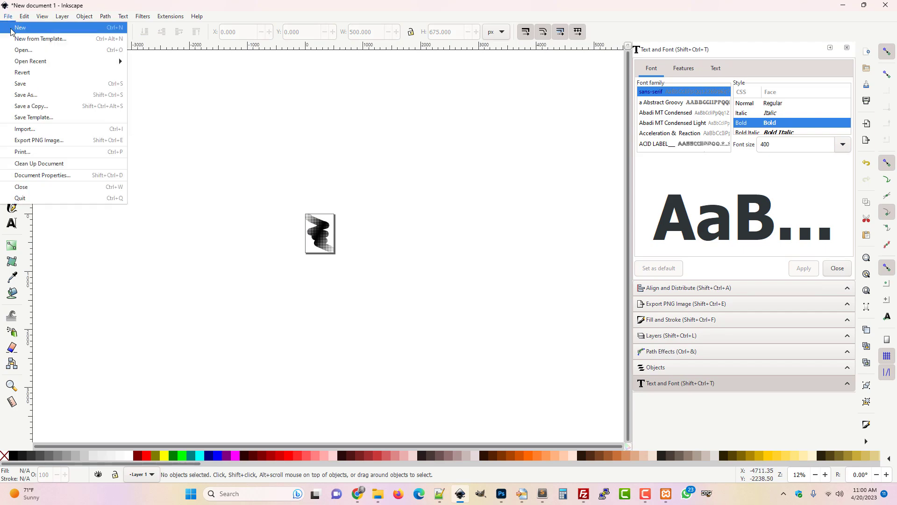
pyautogui.click(46, 95)
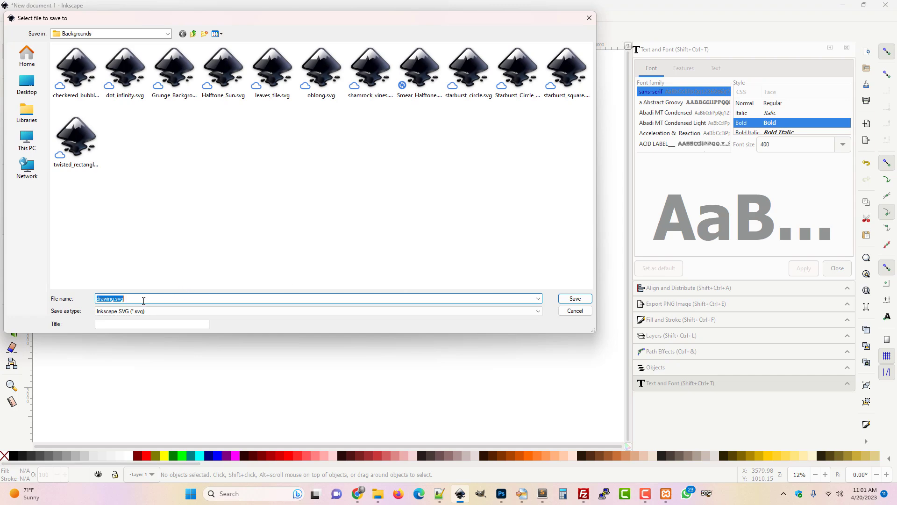
pyautogui.click(193, 34)
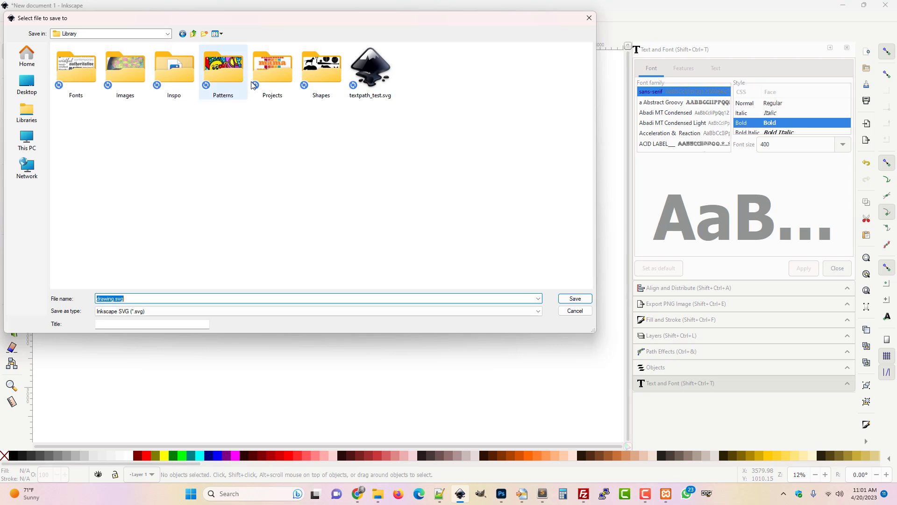
pyautogui.doubleClick(272, 86)
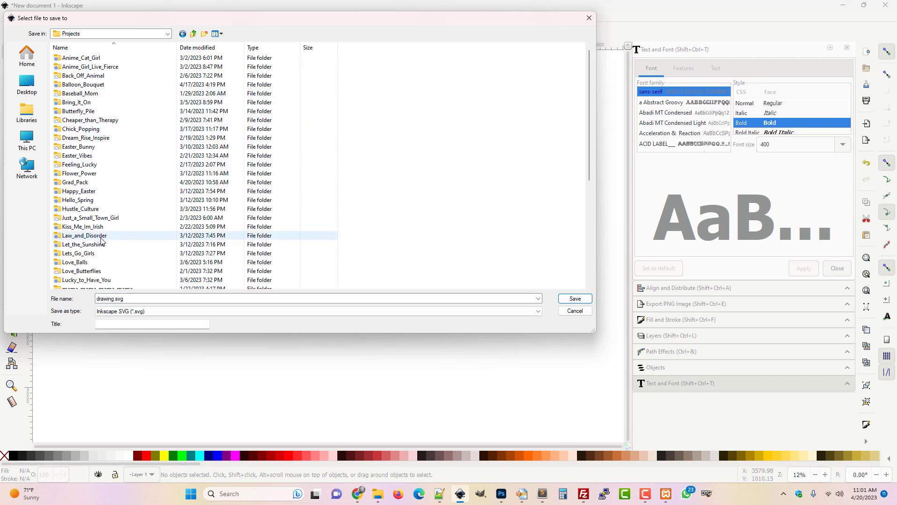
pyautogui.doubleClick(76, 182)
pyautogui.click(111, 301)
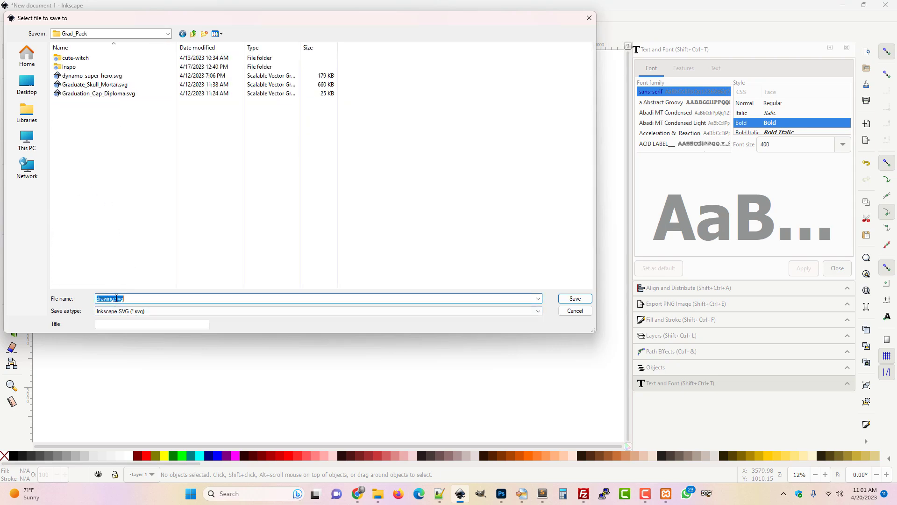
pyautogui.doubleClick(111, 301)
pyautogui.write('Smear_2')
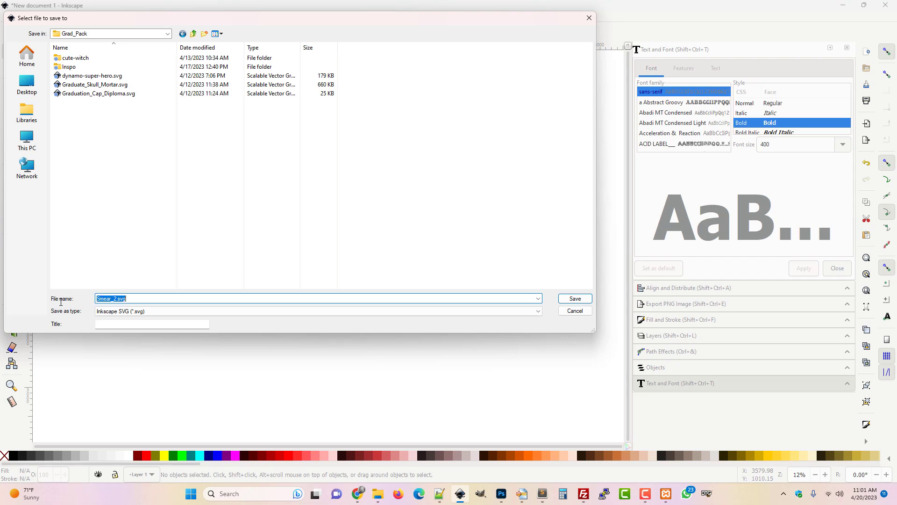
pyautogui.press('Return')
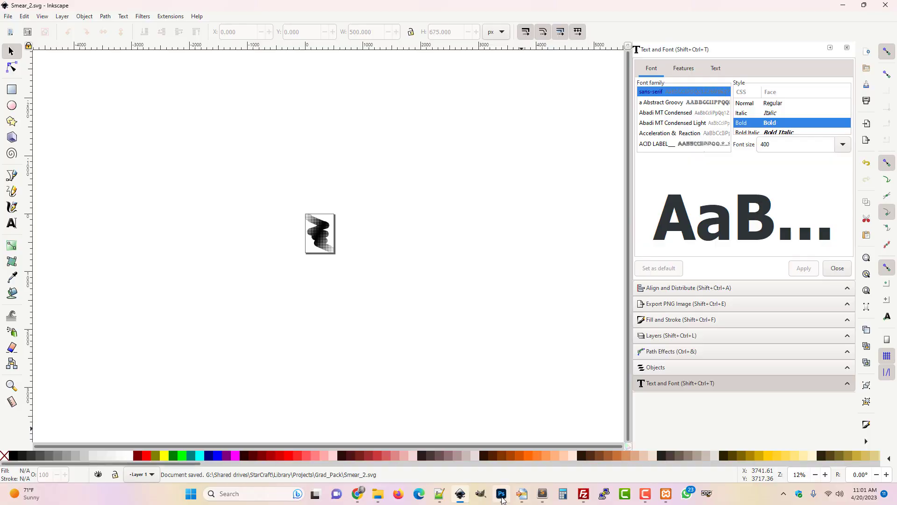
# Place Smear_2.svg into the Photoshop document and scale it up to about 634% to cover the halftone smear.
pyautogui.click(501, 495)
pyautogui.click(378, 494)
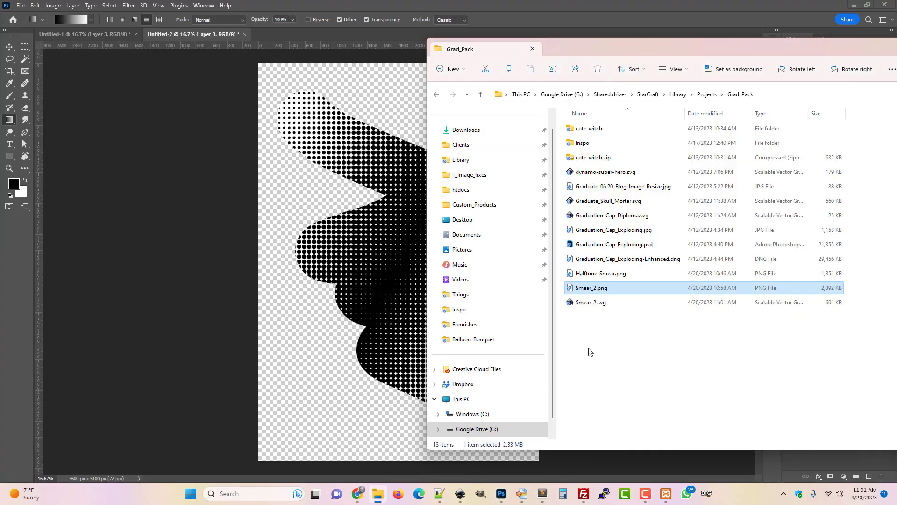
pyautogui.moveTo(598, 304)
pyautogui.mouseDown()
pyautogui.moveTo(432, 292)
pyautogui.moveTo(370, 304)
pyautogui.moveTo(389, 331)
pyautogui.mouseUp()
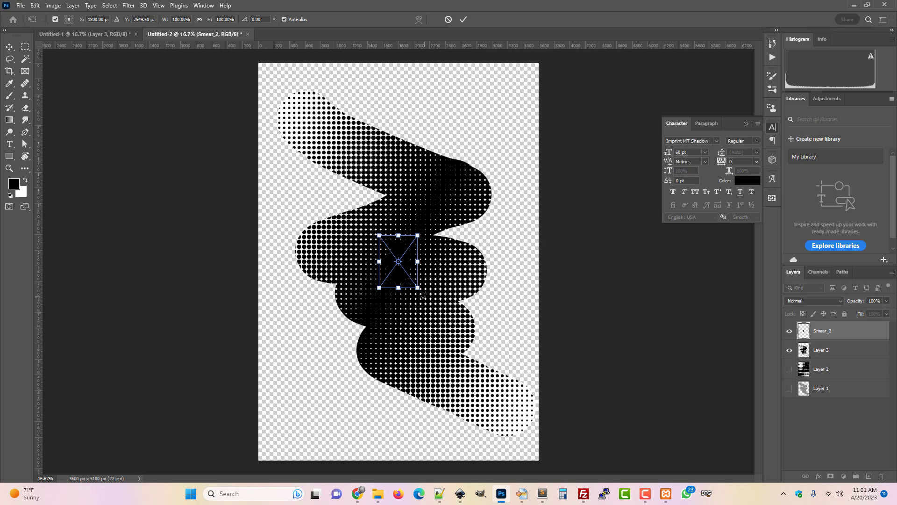
pyautogui.moveTo(418, 288); pyautogui.dragTo(523, 429)
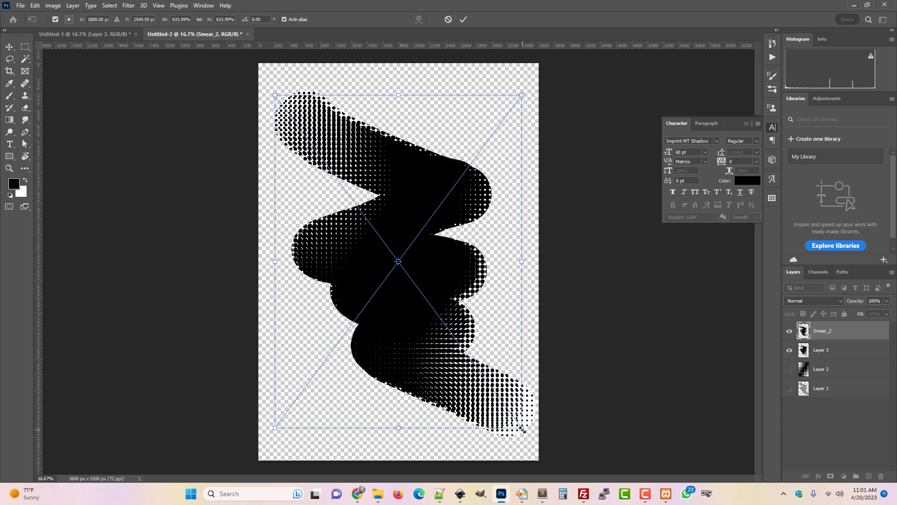
pyautogui.press('Return')
# Hide Layer 3 and zoom in closely on the placed Smear_2 halftone dots.
pyautogui.press('g')
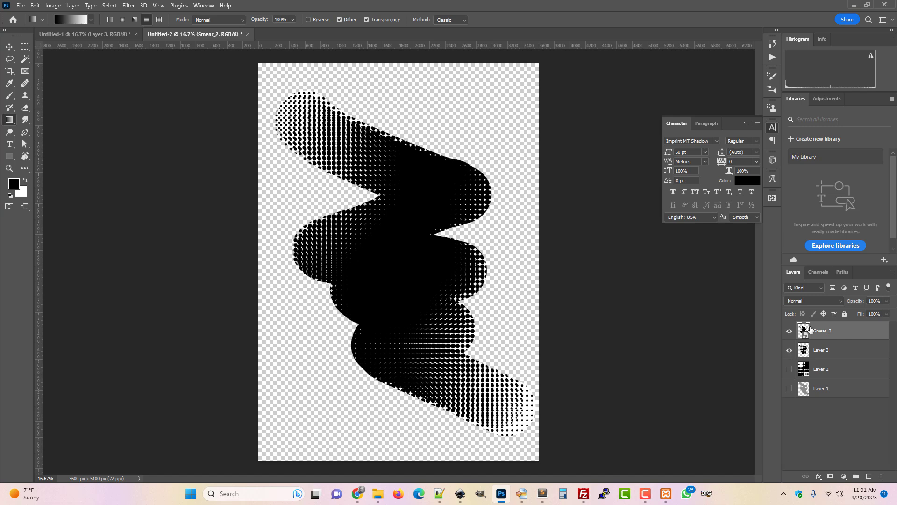
pyautogui.click(790, 351)
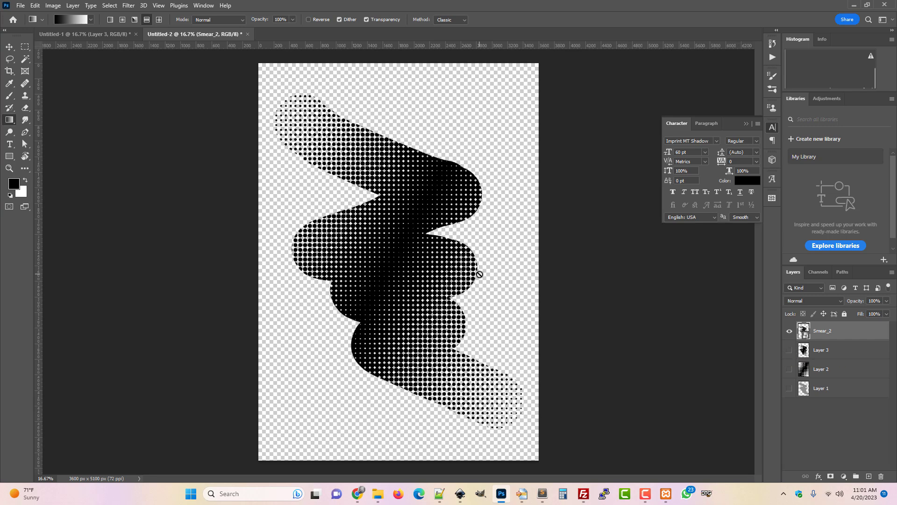
pyautogui.hotkey('ctrl', '+')
pyautogui.hotkey('ctrl', '+')
pyautogui.hotkey('ctrl', '+')
pyautogui.hotkey('ctrl', '+')
pyautogui.hotkey('ctrl', '+')
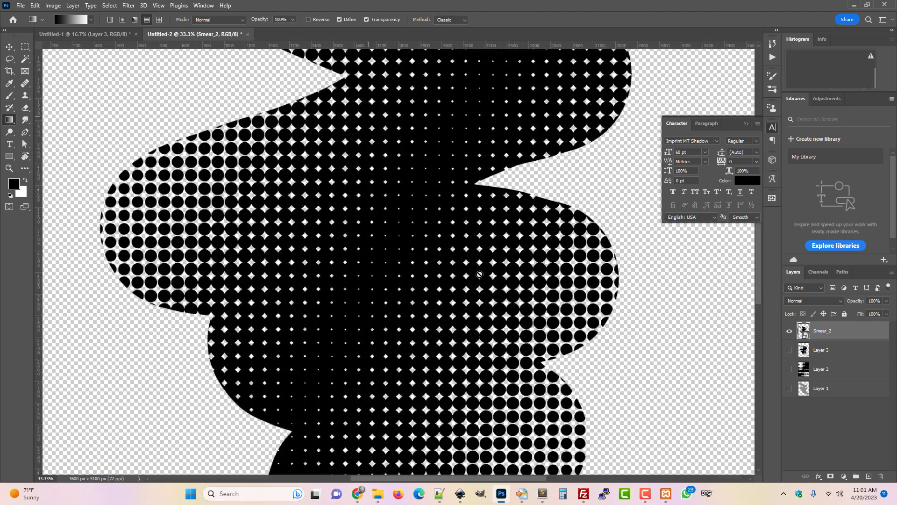
pyautogui.hotkey('ctrl', '+')
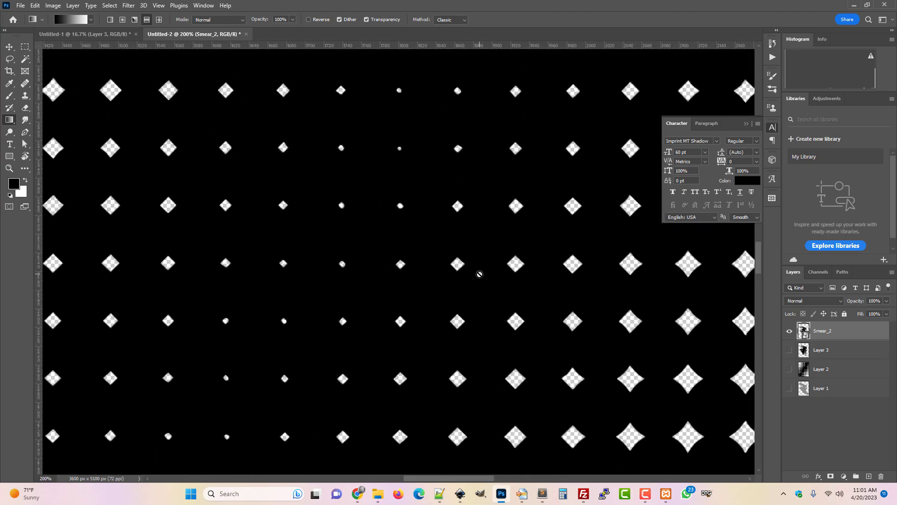
pyautogui.hotkey('ctrl', '-')
pyautogui.hotkey('ctrl', '-')
pyautogui.hotkey('ctrl', '-')
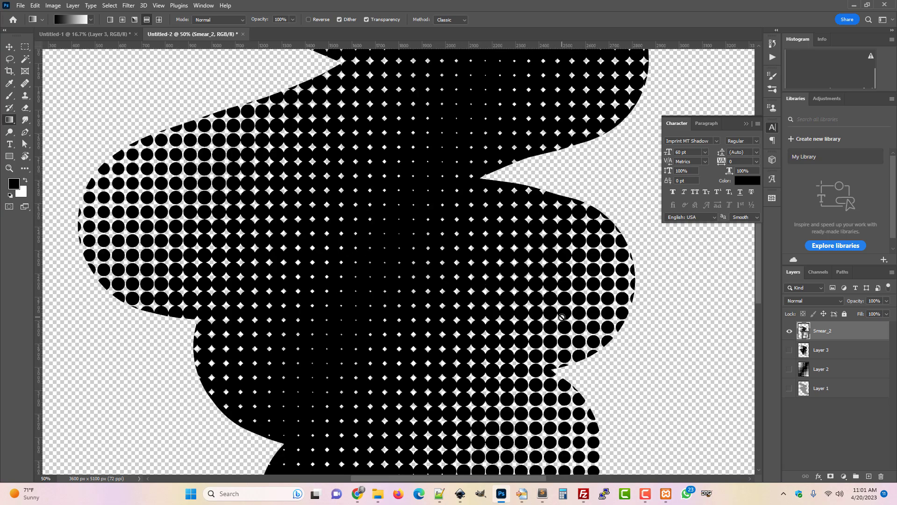
# Toggle visibility between Smear_2 and Layer 3 at different zoom levels to compare the traced vector with the original.
pyautogui.click(789, 331)
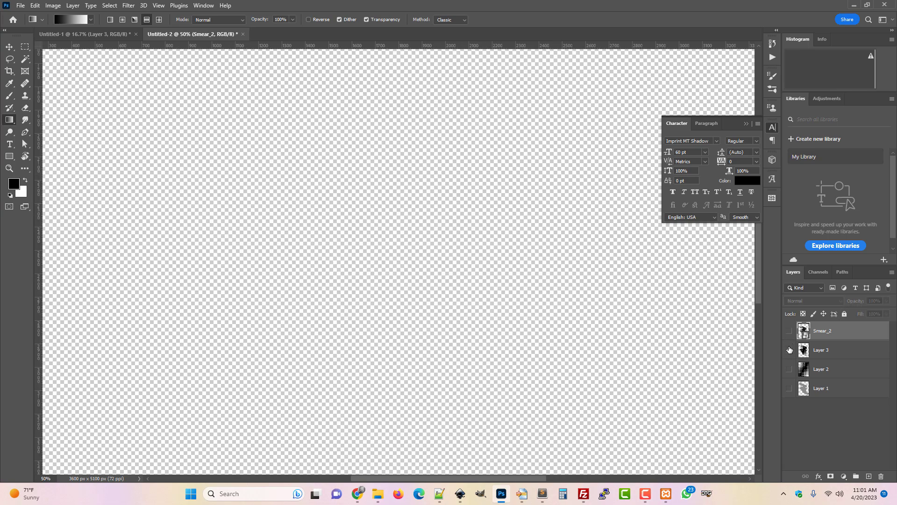
pyautogui.click(789, 349)
pyautogui.hotkey('ctrl', '+')
pyautogui.hotkey('ctrl', '+')
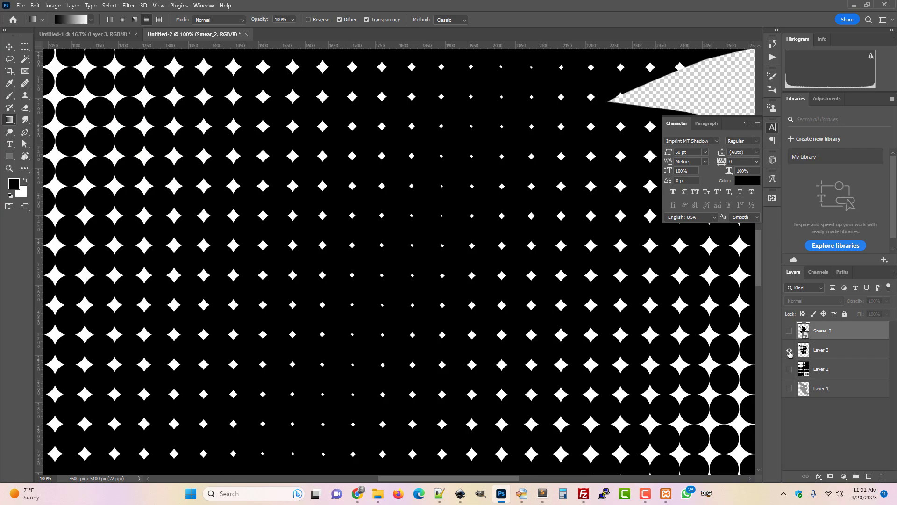
pyautogui.click(789, 332)
pyautogui.hotkey('ctrl', '-')
pyautogui.hotkey('ctrl', '-')
pyautogui.hotkey('ctrl', '-')
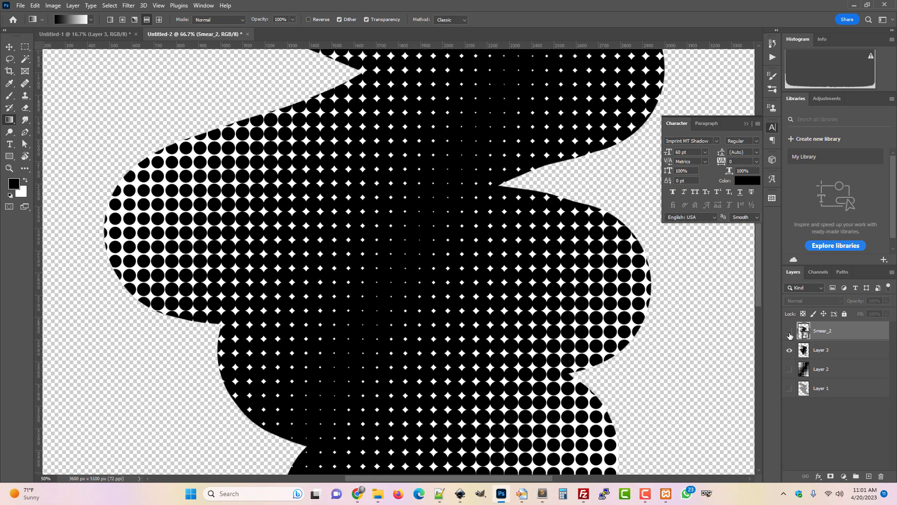
pyautogui.click(789, 332)
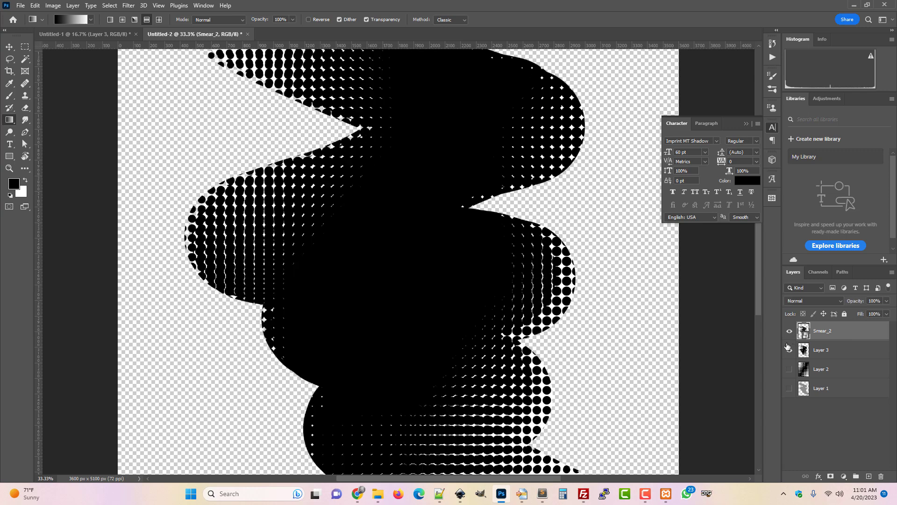
pyautogui.click(790, 351)
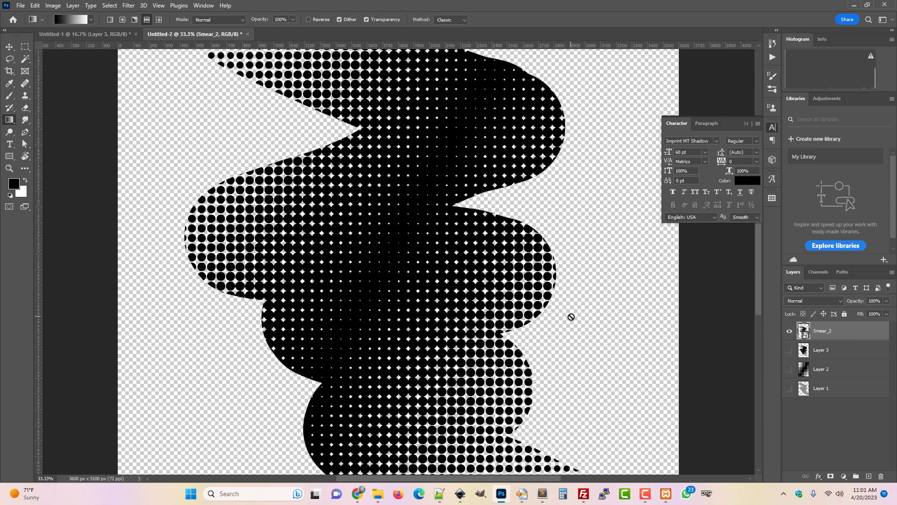